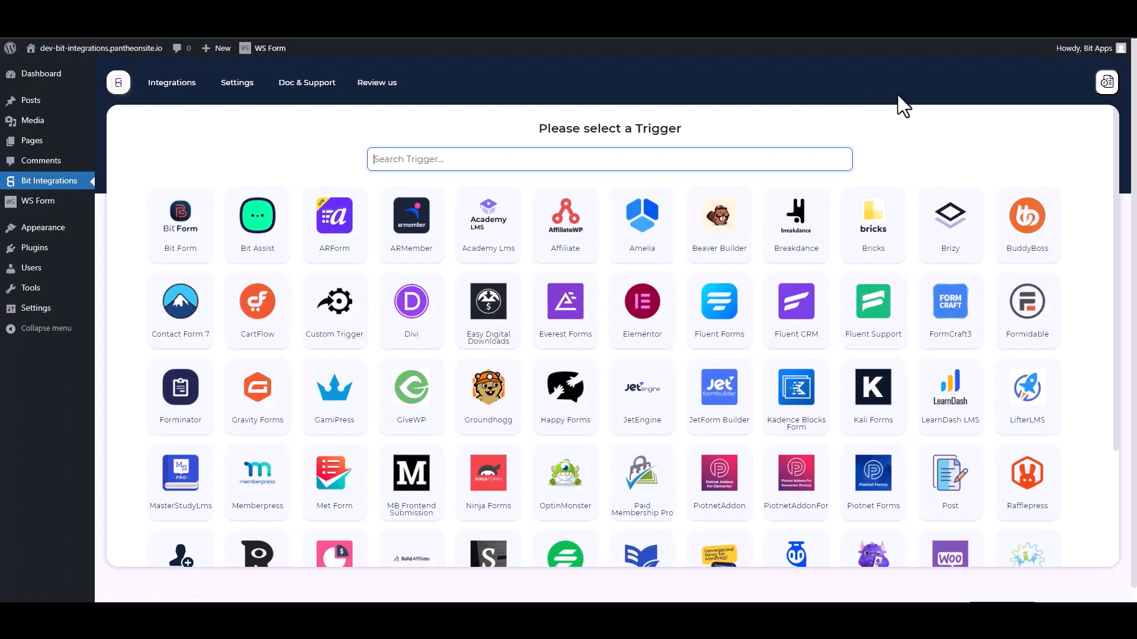
Search the trigger list for 'ws' and pick WS Form as the integration trigger
left_click(560, 166)
type("ws")
left_click(597, 236)
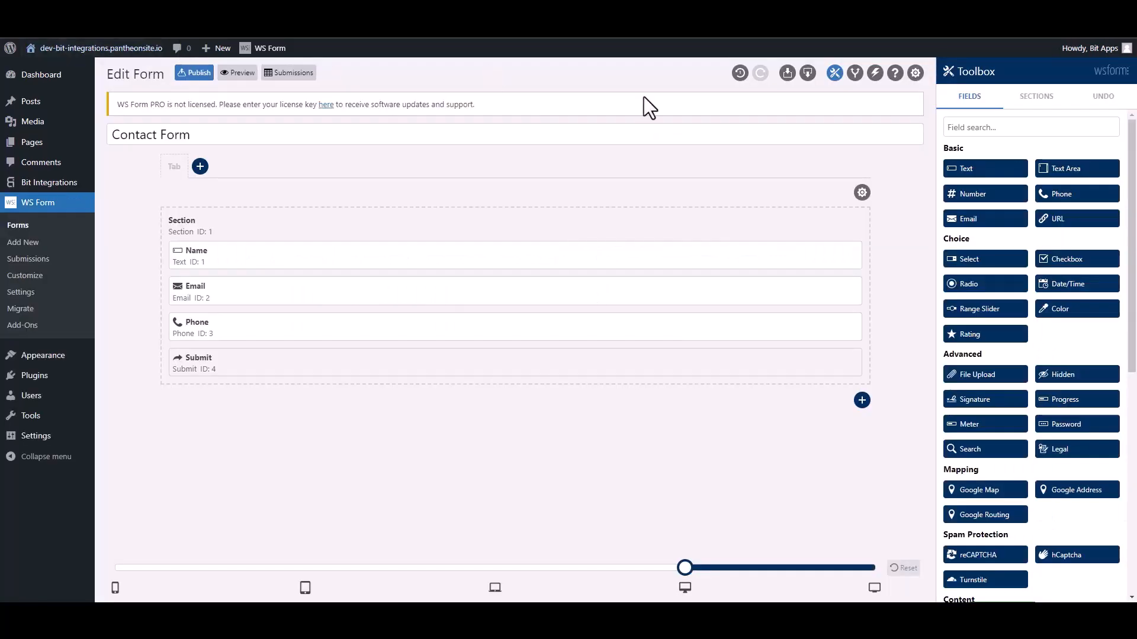
Add a new action to the Contact Form and name it 'Bit Integ'
left_click(875, 74)
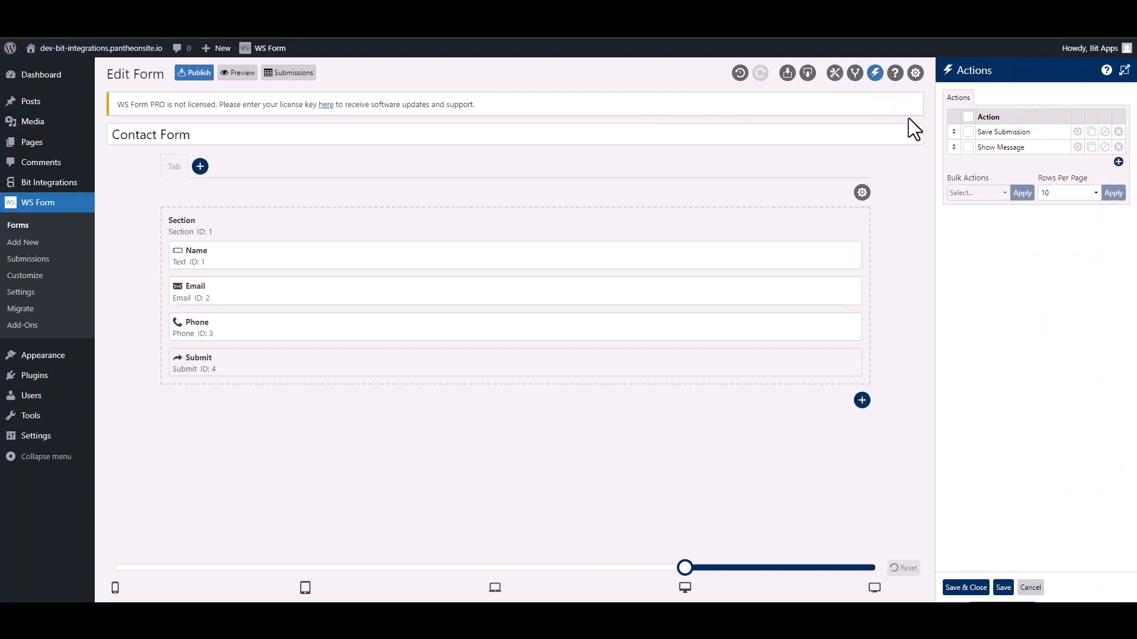
left_click(1118, 162)
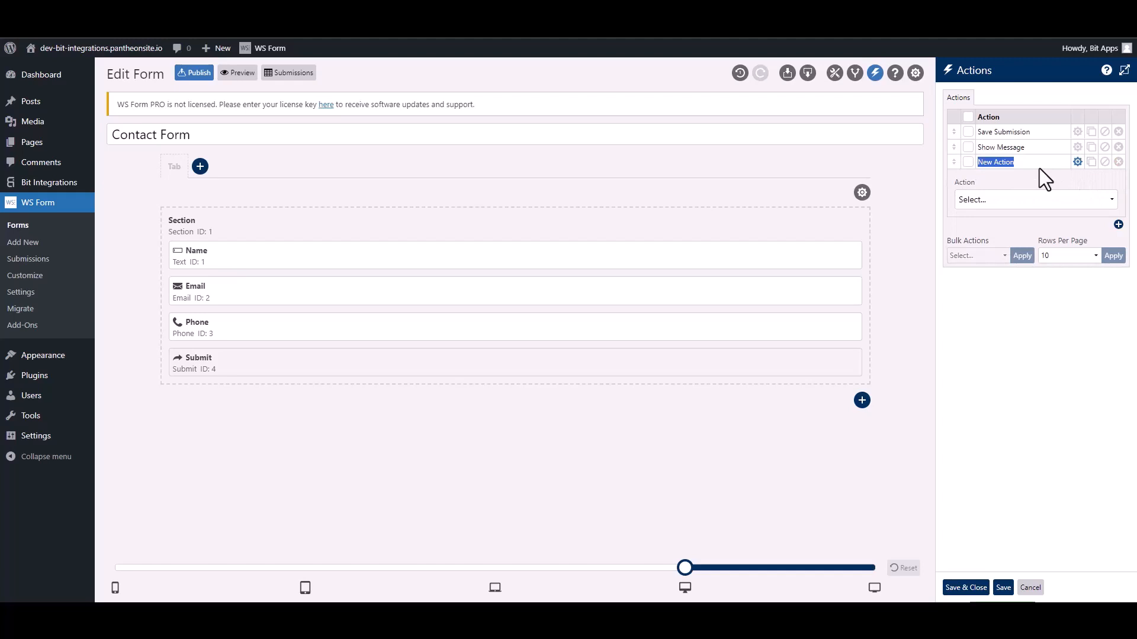
type("Bit Integra")
Set the new action to Run WordPress Hook with hook type Action
left_click(1019, 202)
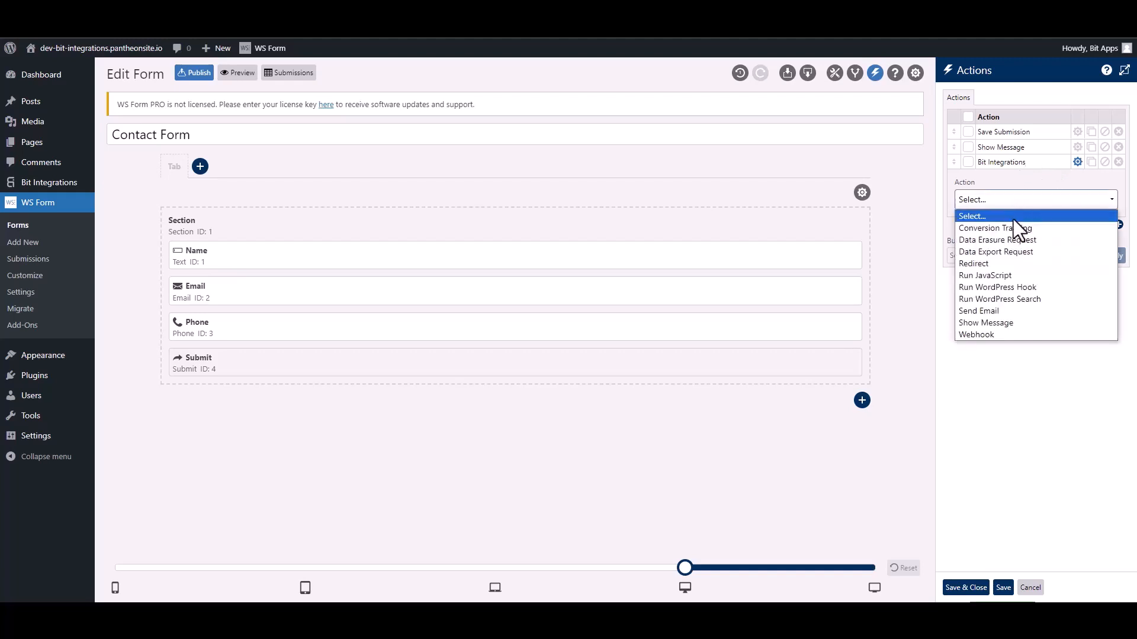
left_click(1032, 286)
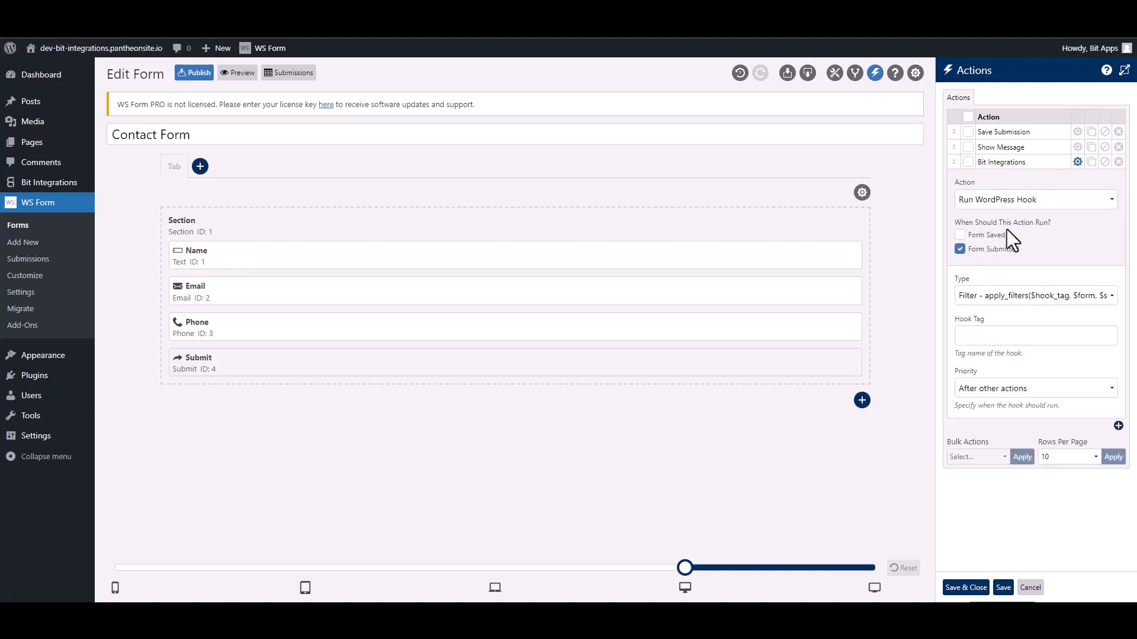
left_click(986, 301)
left_click(989, 324)
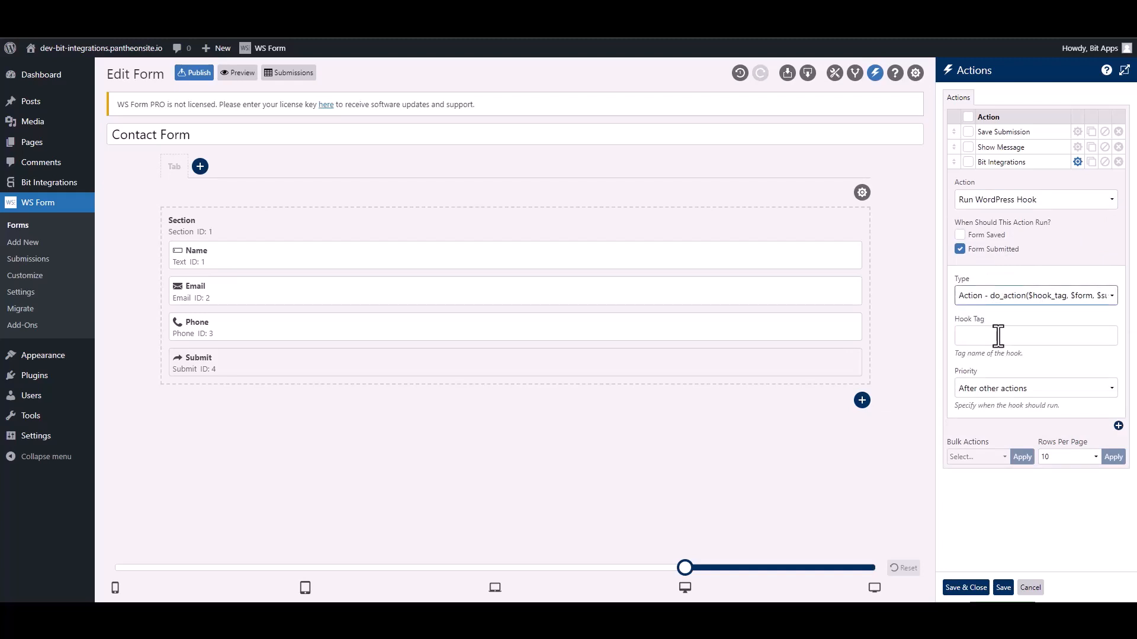
left_click(999, 336)
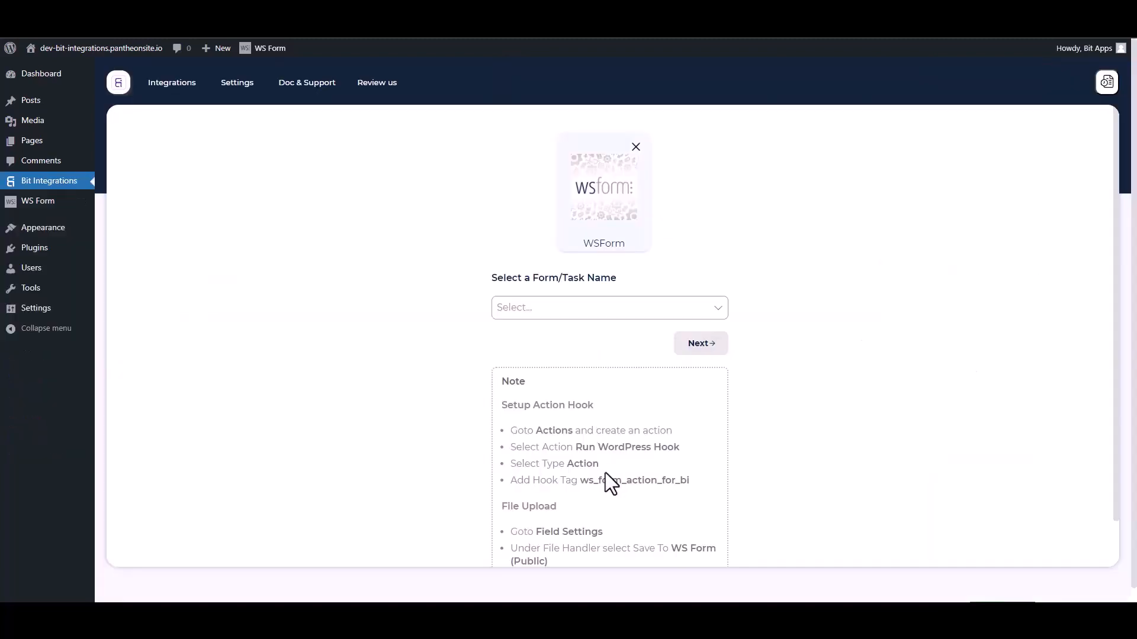
Select the ws_form_action_for_bi hook tag in the Bit Integrations setup note
left_click_drag(697, 488, 586, 480)
key("ctrl+c")
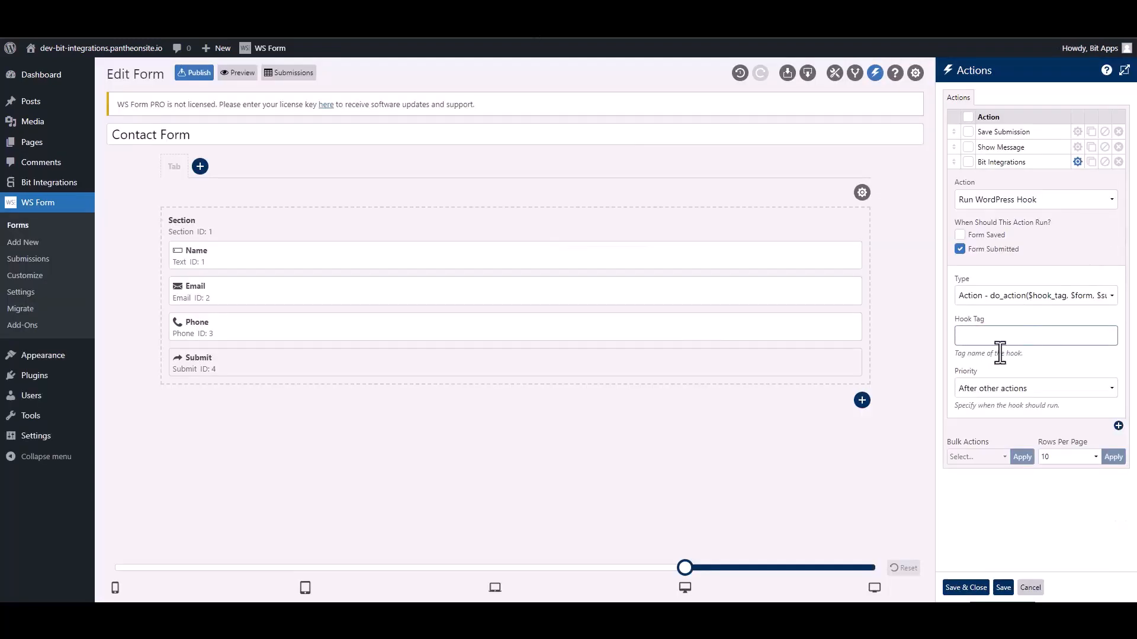
Paste ws_form_action_for_bi into the Hook Tag field and save the action
left_click(997, 341)
key("ctrl+v")
left_click(965, 587)
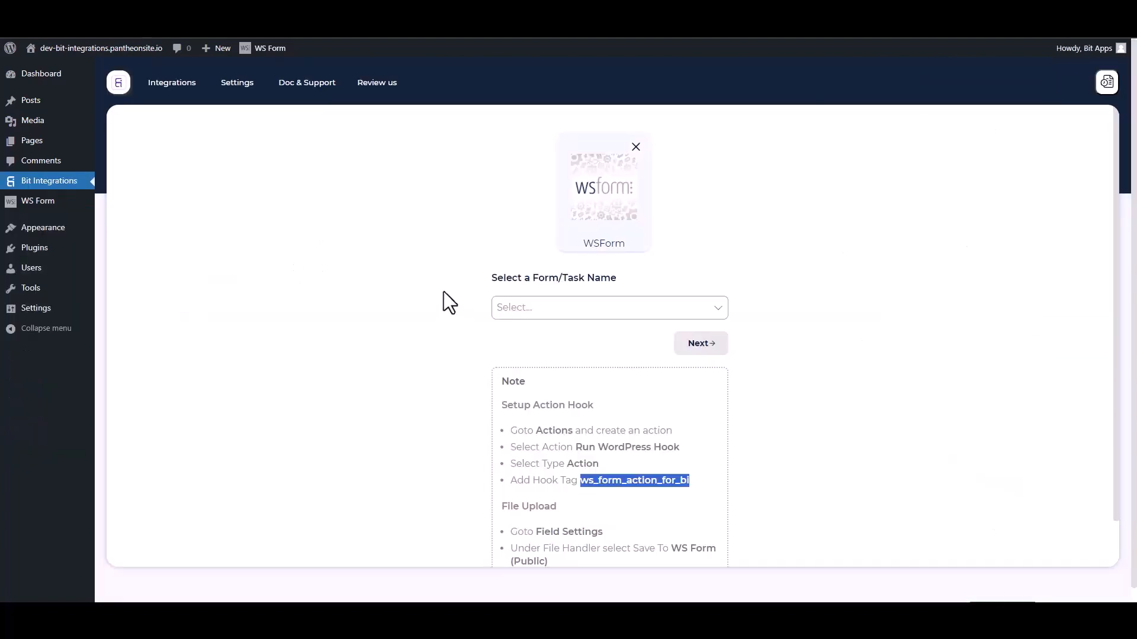
Use Contact Form as the trigger form and choose Google Drive as the action
left_click(424, 284)
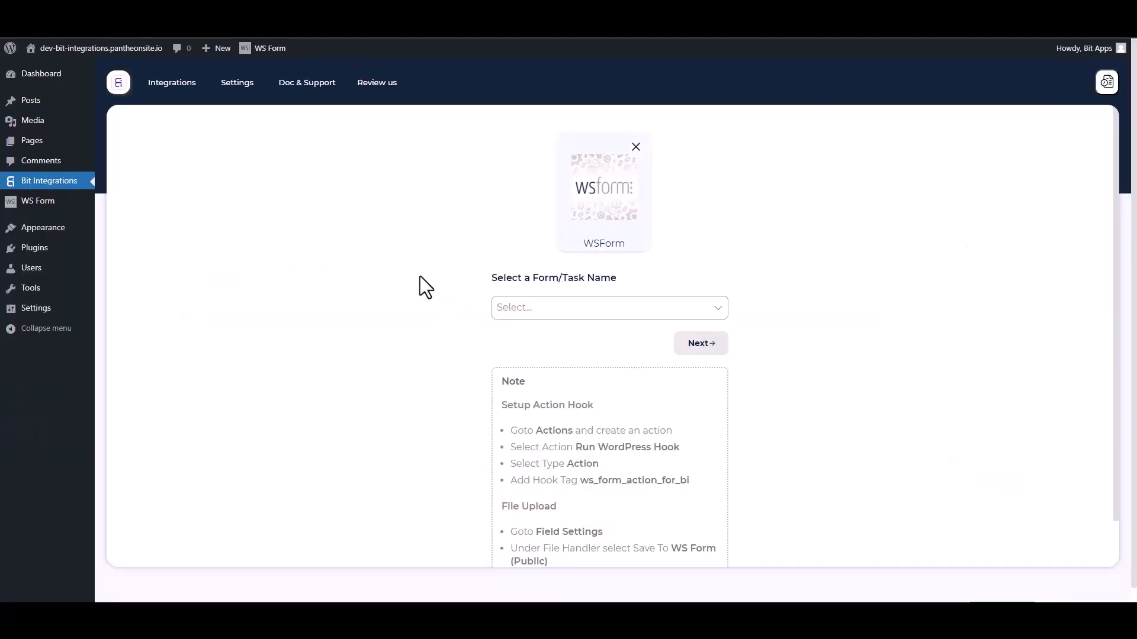
left_click(553, 308)
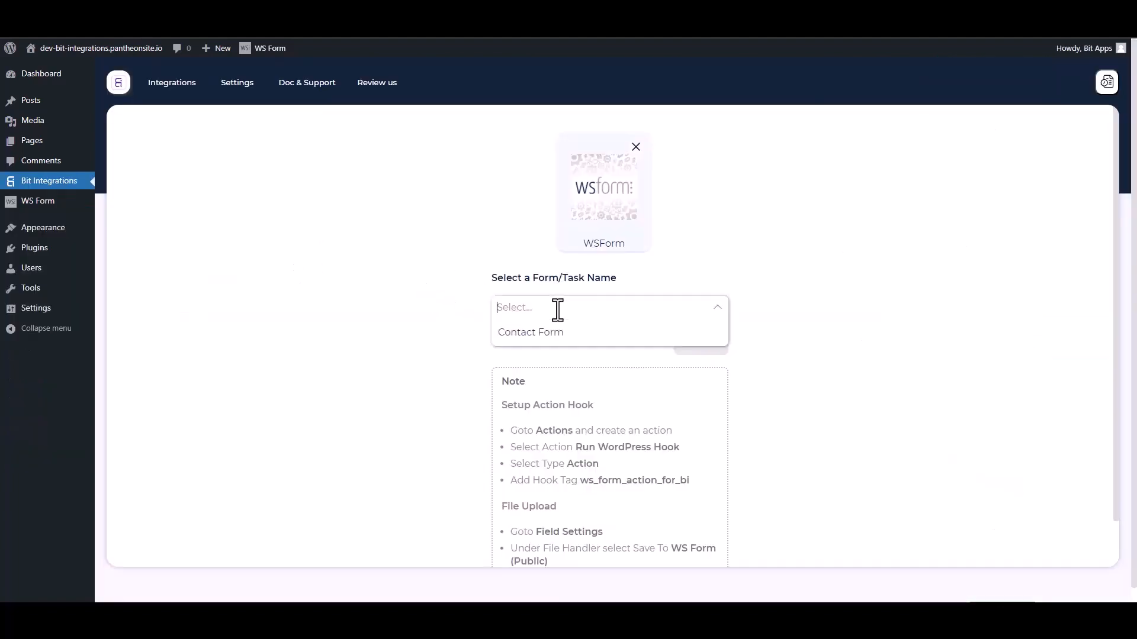
left_click(524, 333)
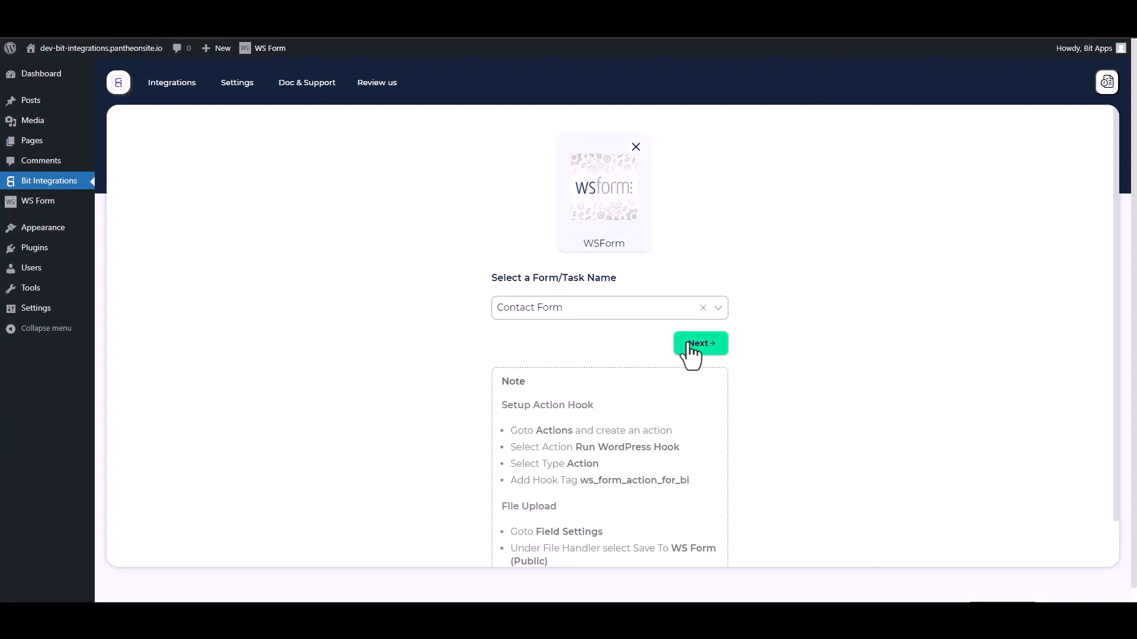
left_click(677, 340)
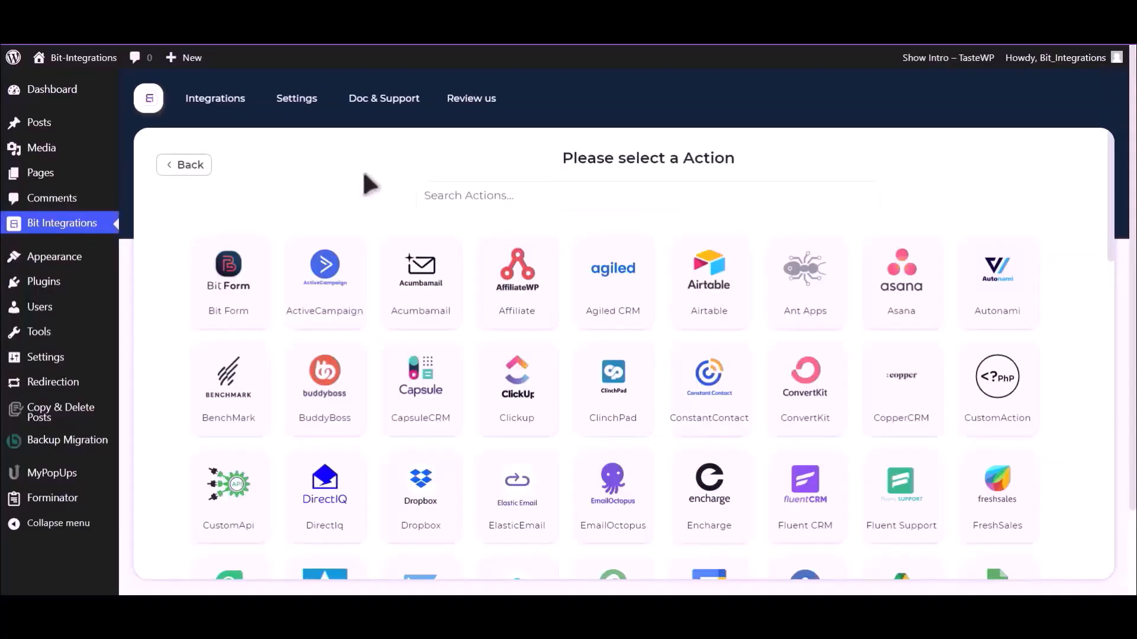
left_click(421, 193)
type("Goog")
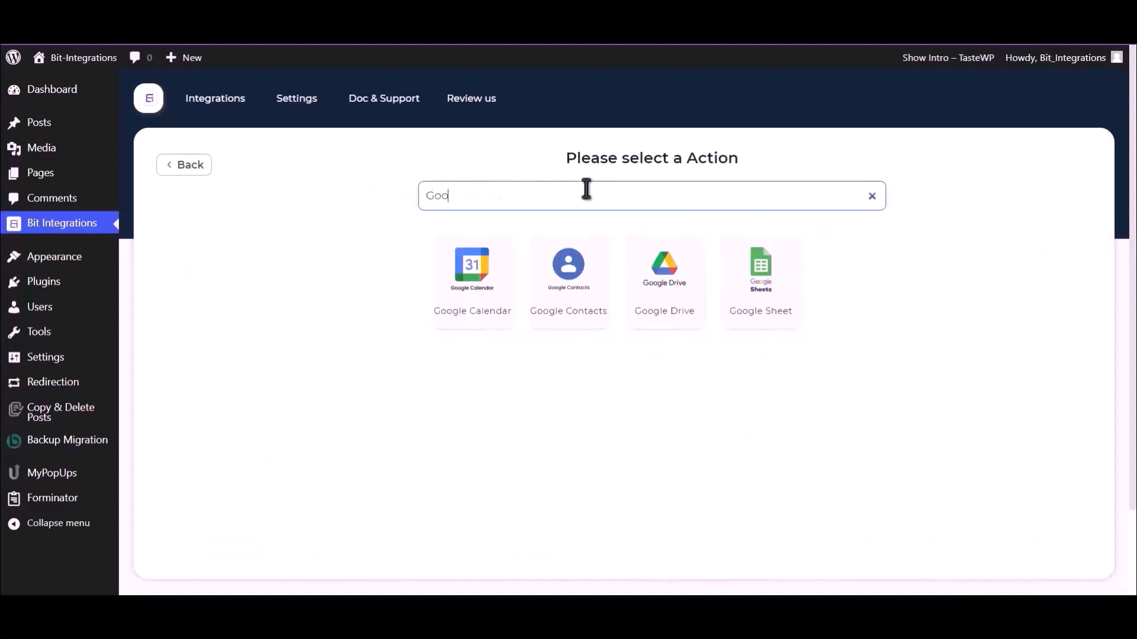
left_click(658, 281)
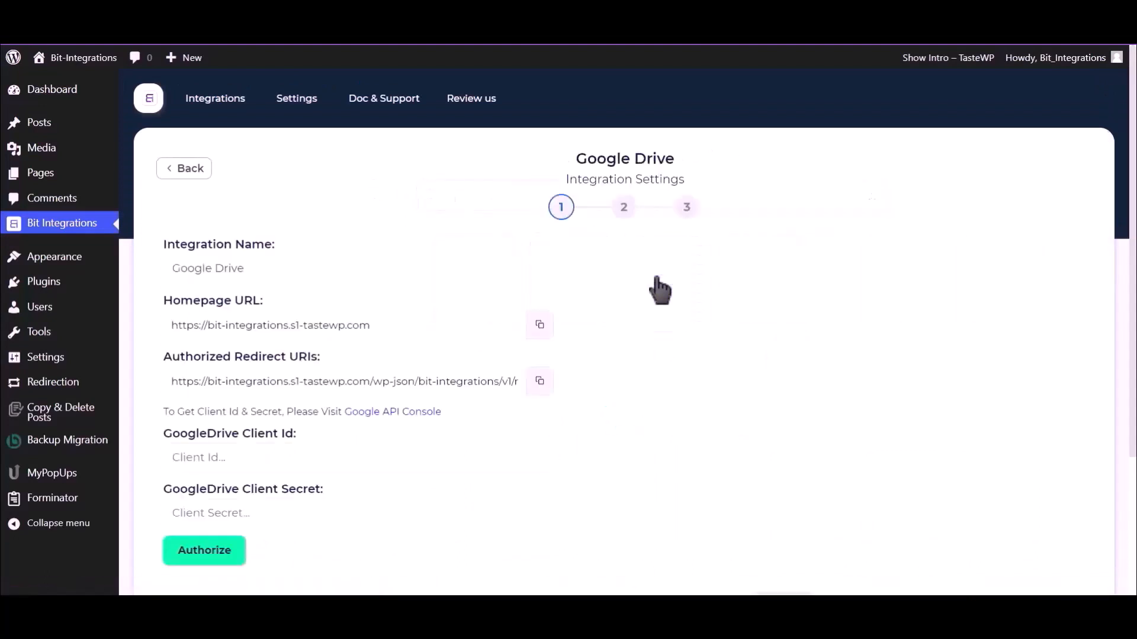
Follow the Google API Console link in the client credentials note
scroll(659, 290, "down", 2)
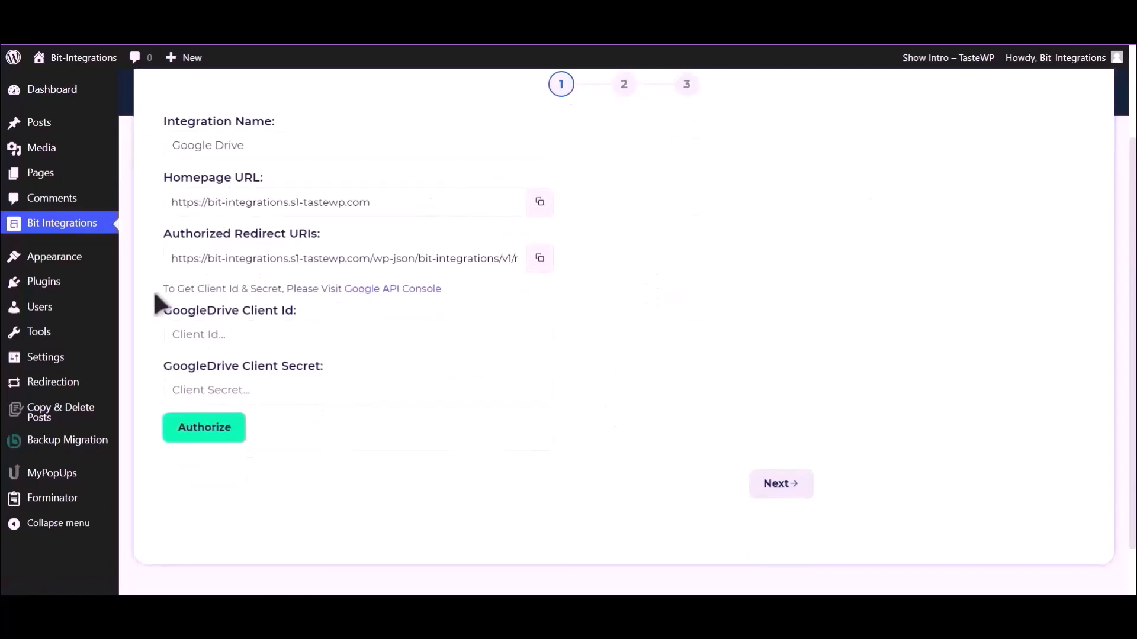
left_click_drag(163, 288, 342, 293)
left_click(354, 294)
left_click(362, 290)
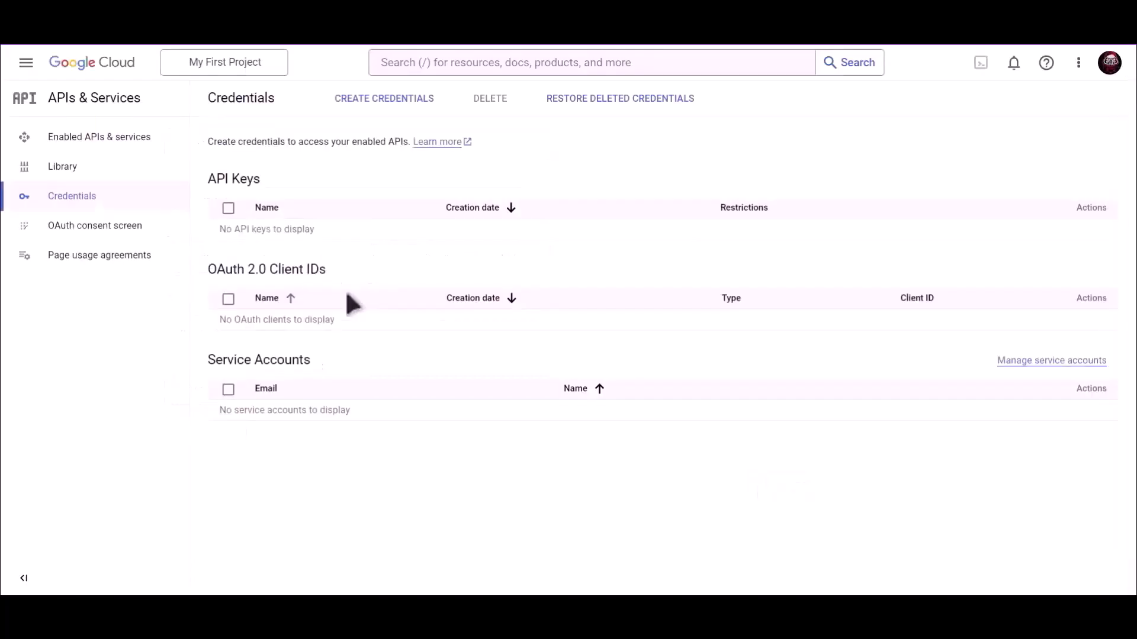
Find and enable the Google Drive API, then go to the Credentials page
left_click(503, 62)
type("Google")
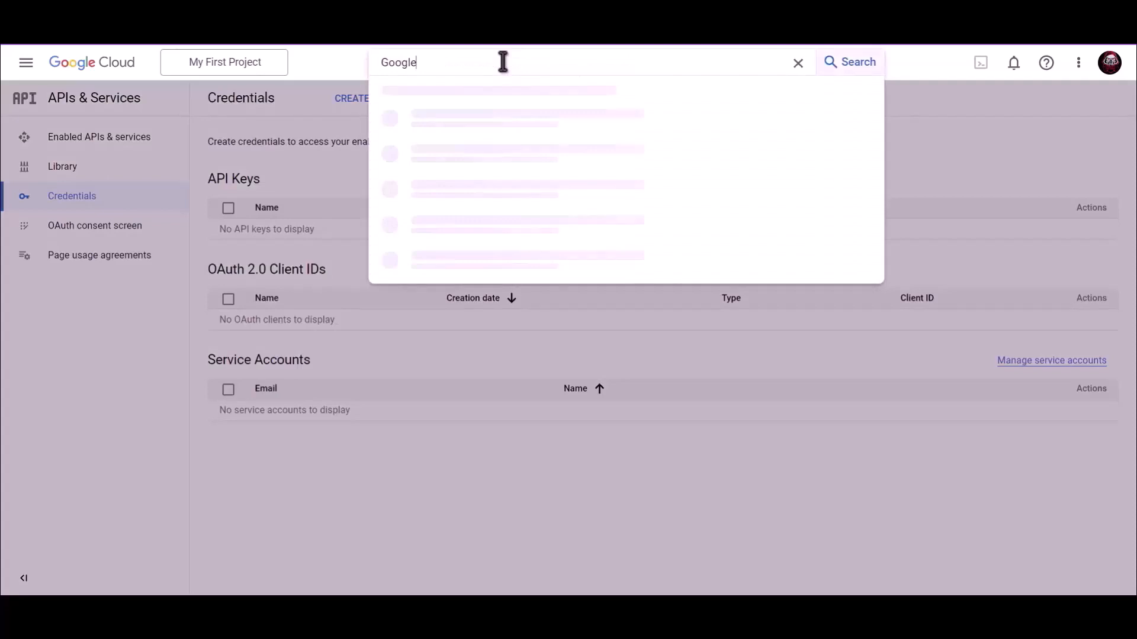
type(" Drive API")
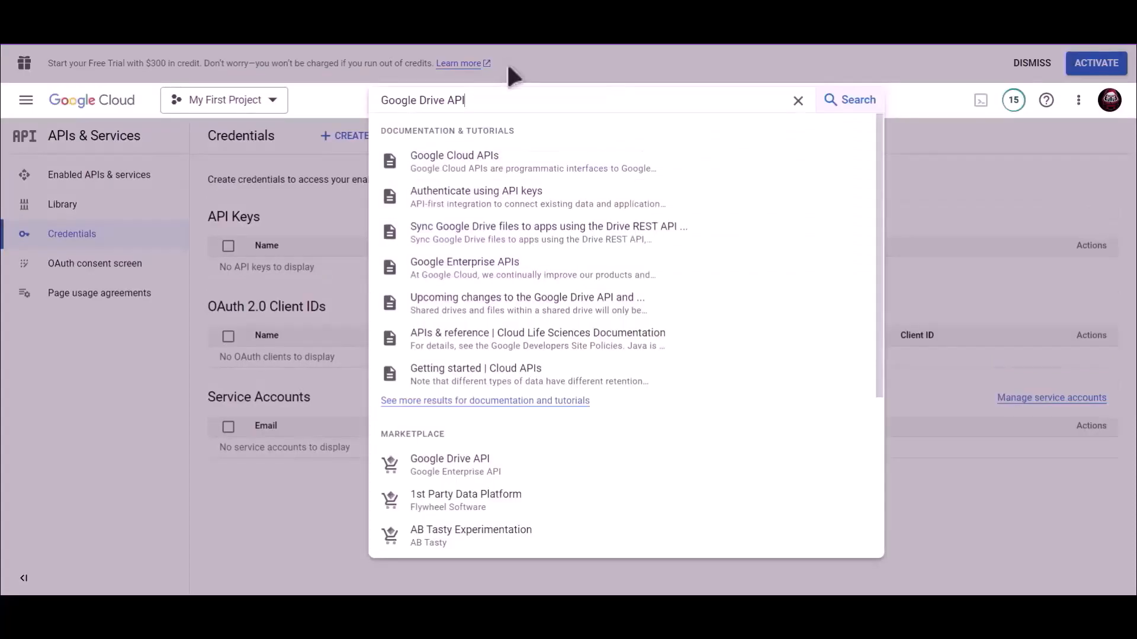
left_click(456, 465)
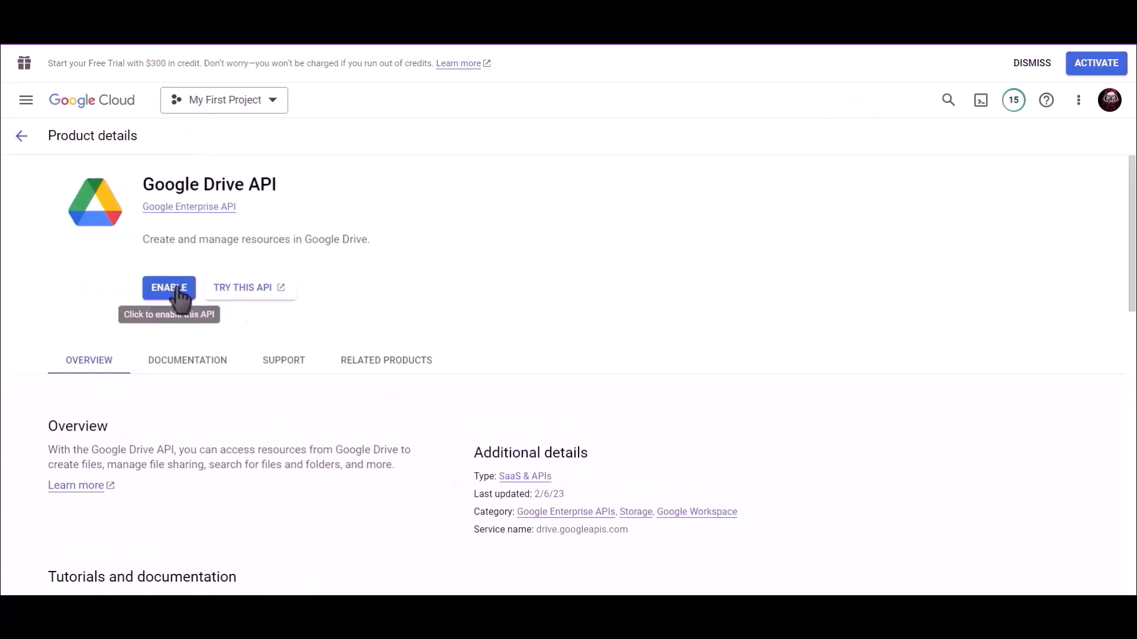
left_click(178, 289)
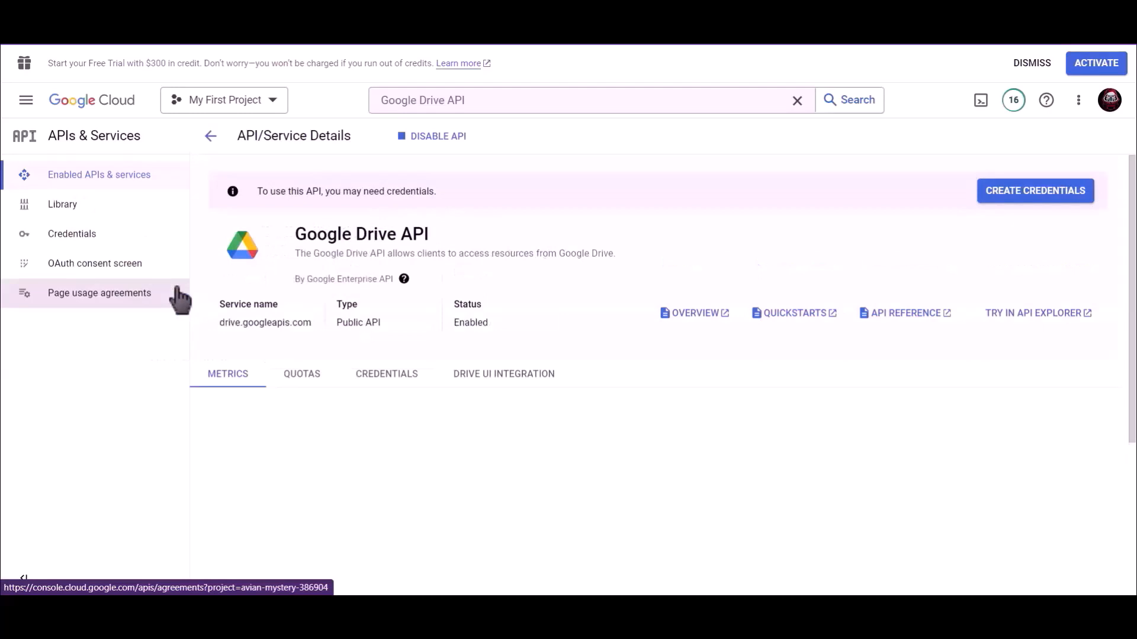
left_click(99, 242)
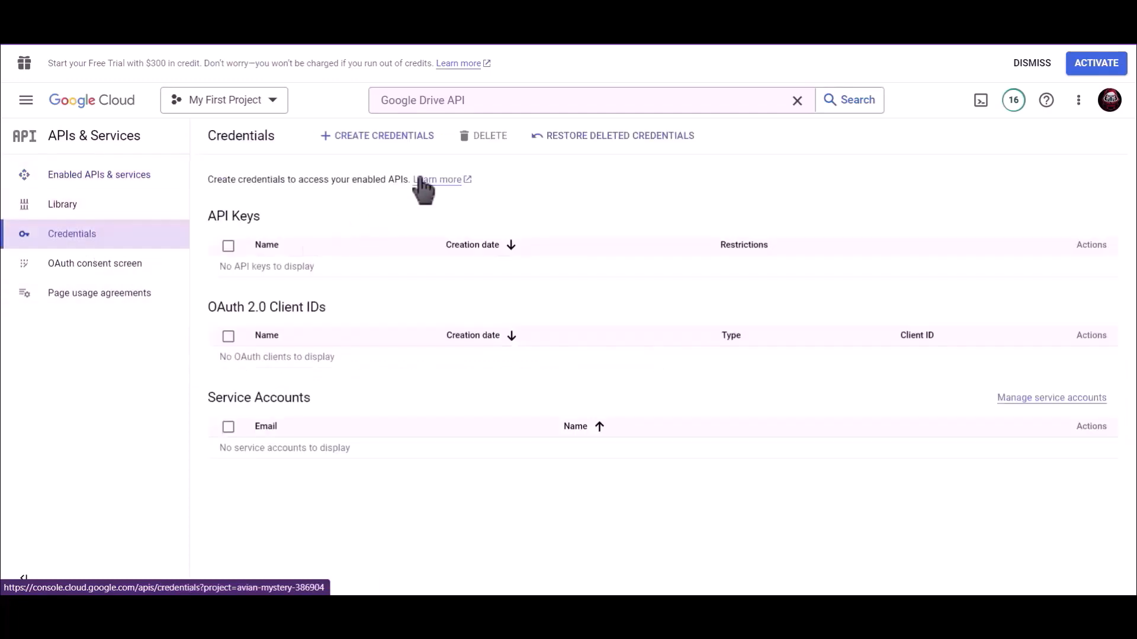
Start a new OAuth client ID credential of type Web application
left_click(379, 148)
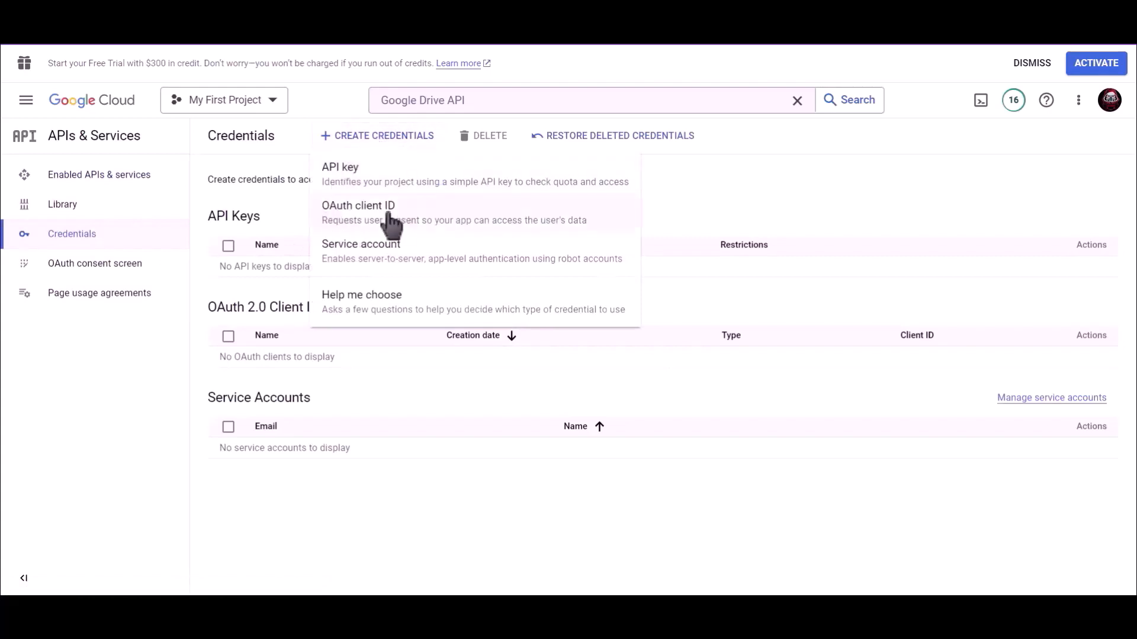
left_click(425, 219)
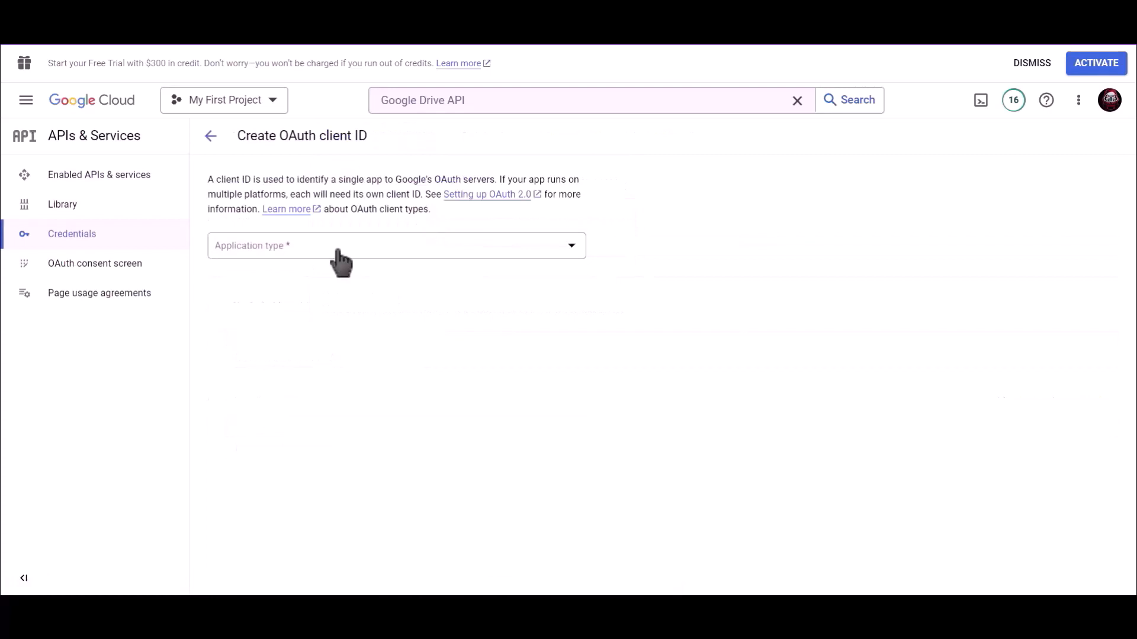
left_click(294, 254)
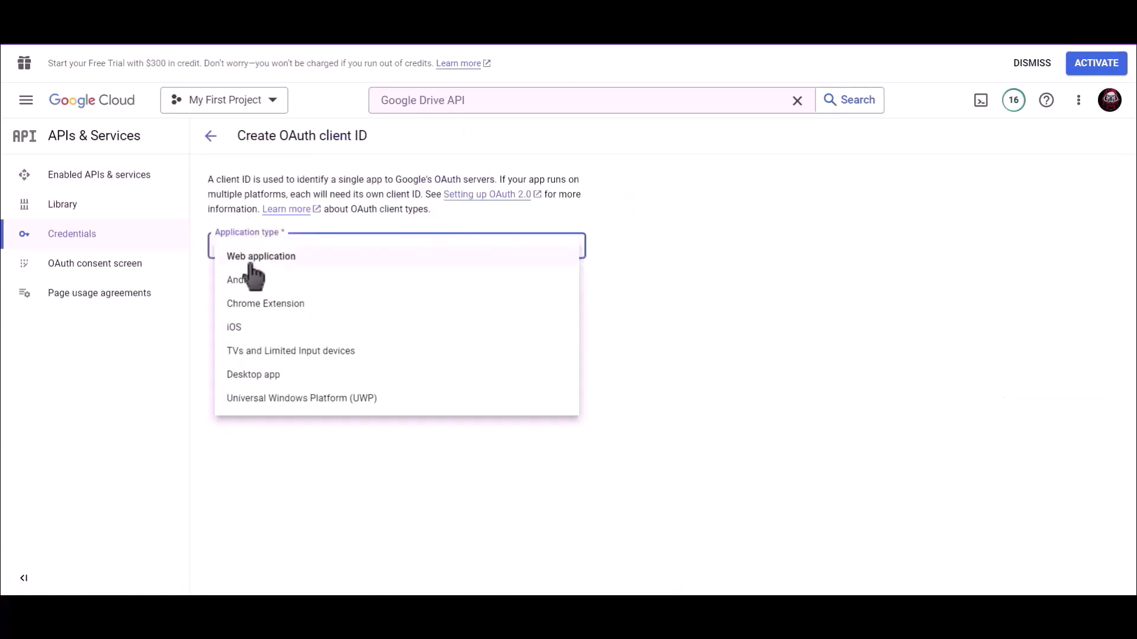
left_click(308, 256)
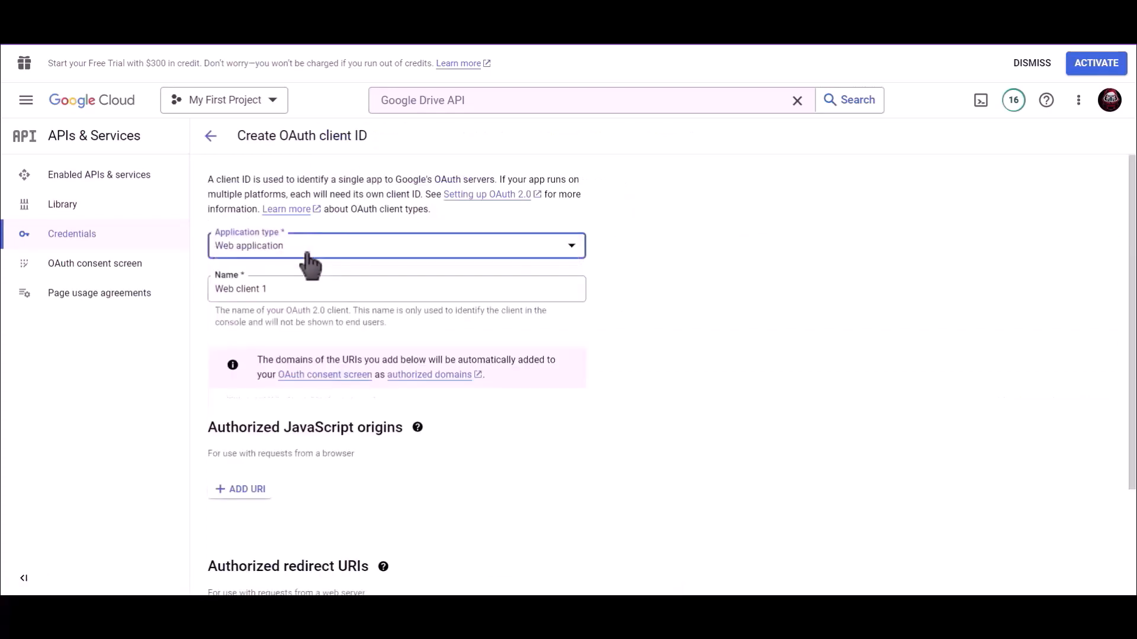
Name the OAuth client 'Bit Integrations' and copy the Bit Integrations redirect URI
triple_click(256, 289)
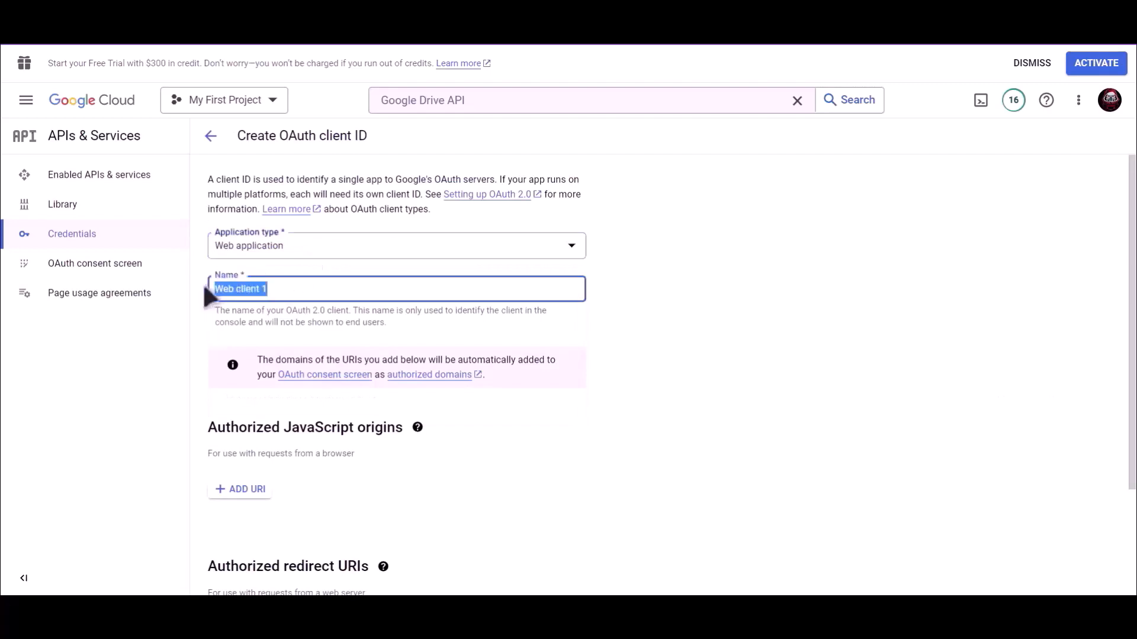
type("Bit Integrations")
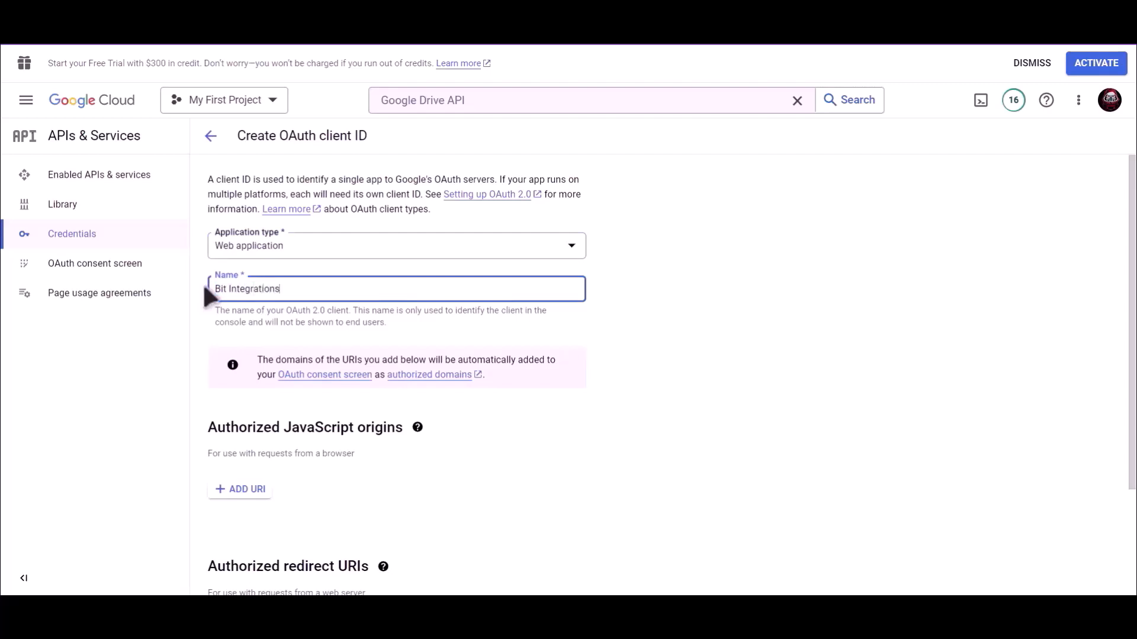
left_click(609, 336)
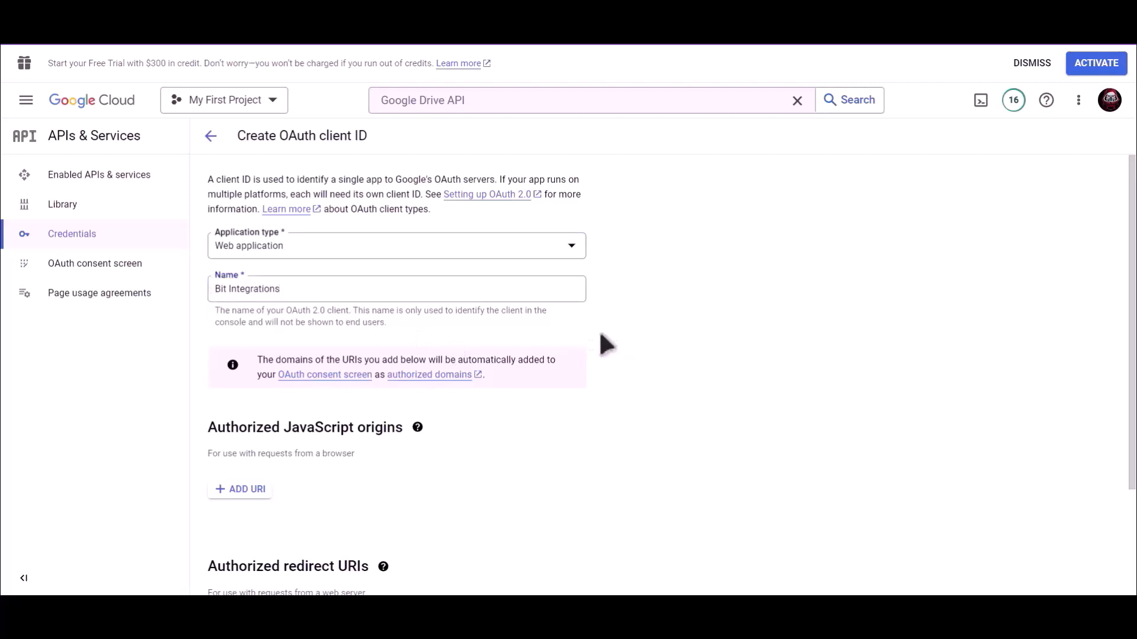
scroll(597, 335, "down", 3)
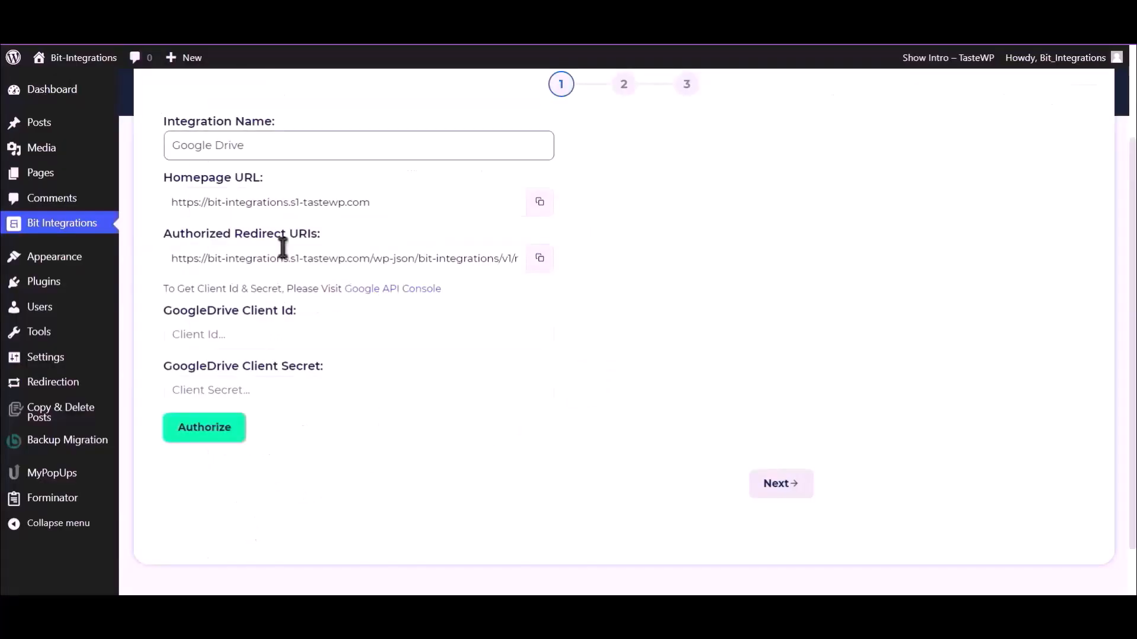
left_click(540, 258)
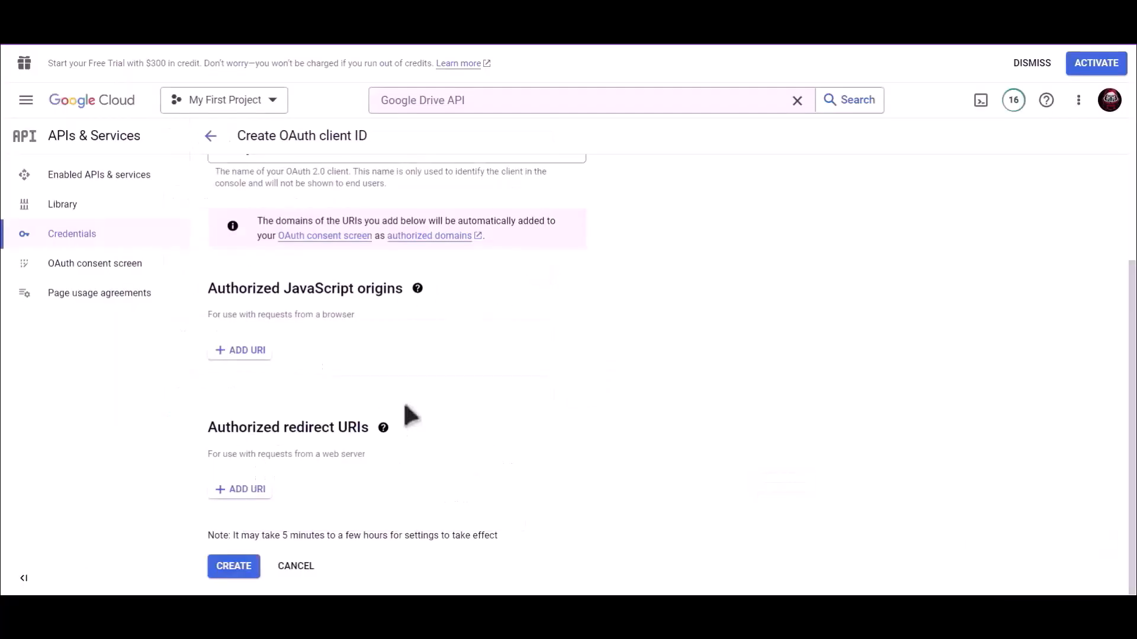
Add the copied redirect URL as an authorized redirect URI and create the OAuth client
left_click(249, 497)
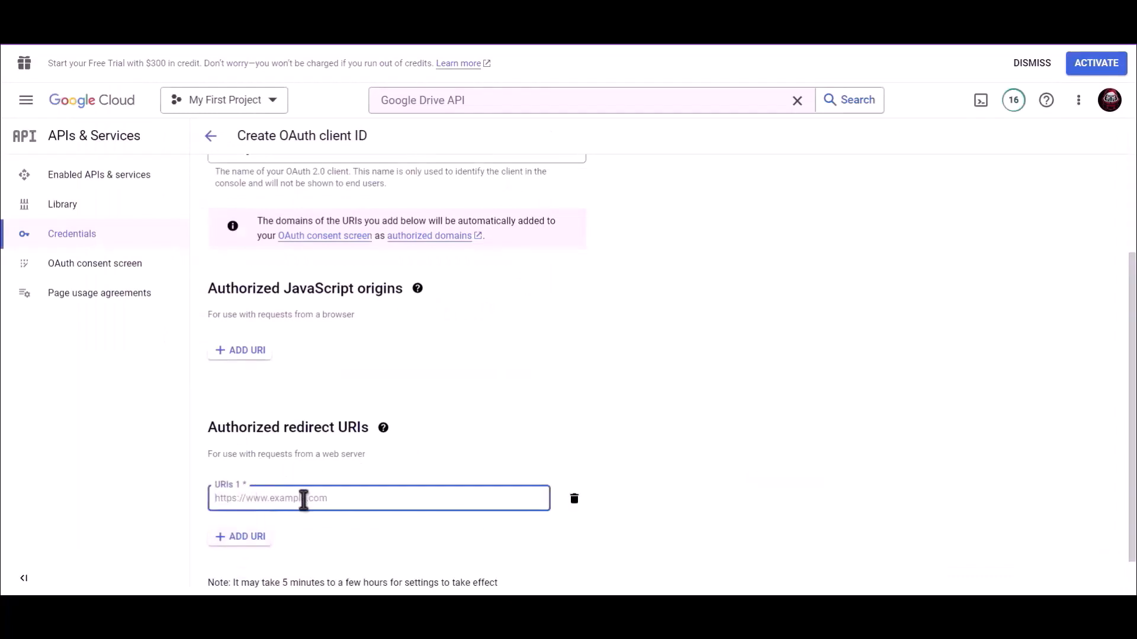
key("ctrl+v")
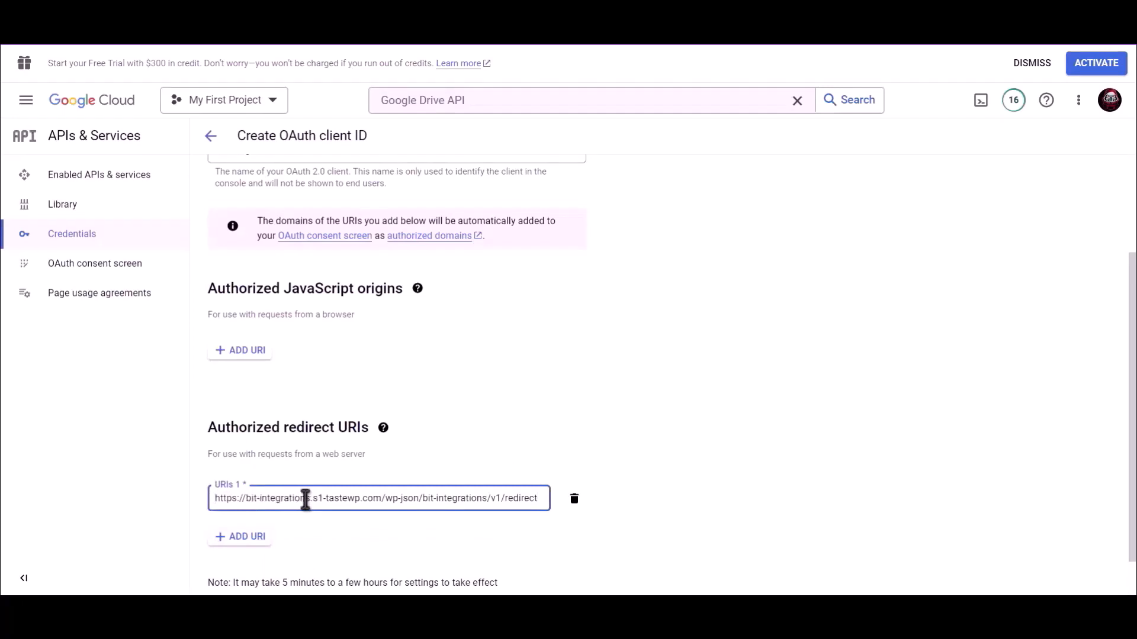
scroll(556, 420, "down", 1)
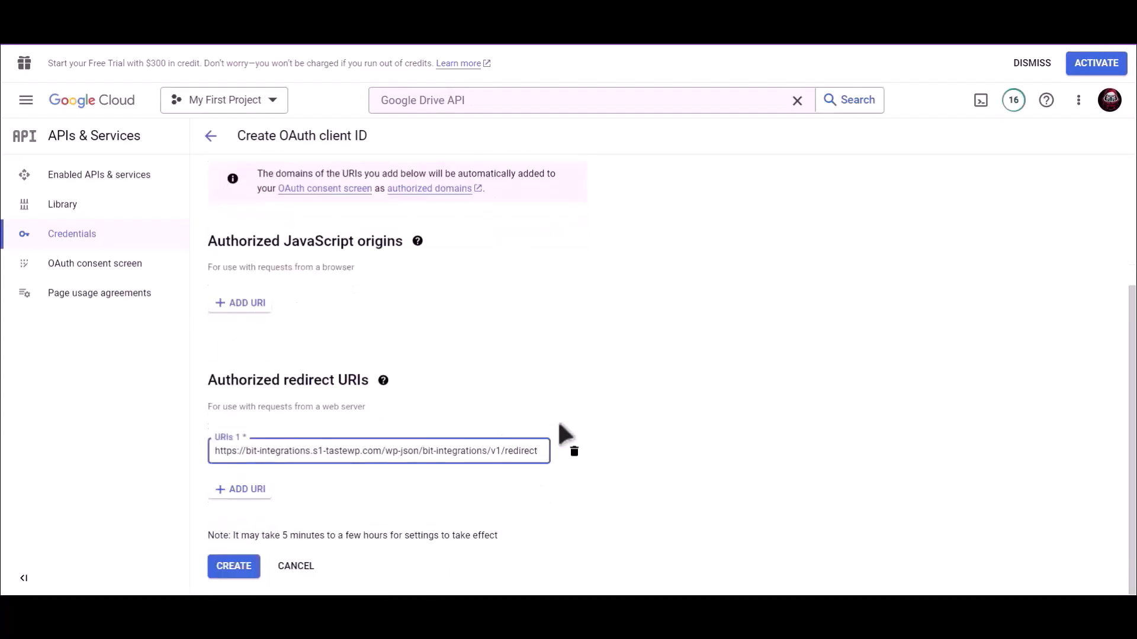
left_click(237, 567)
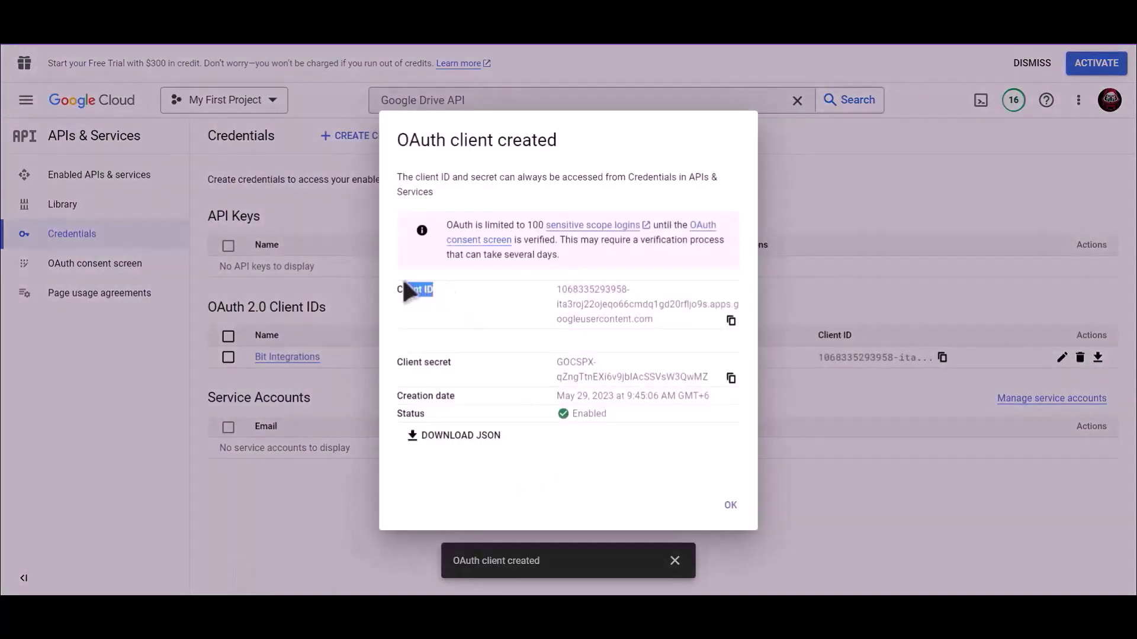
Copy the new client ID into the GoogleDrive Client Id field
left_click(732, 321)
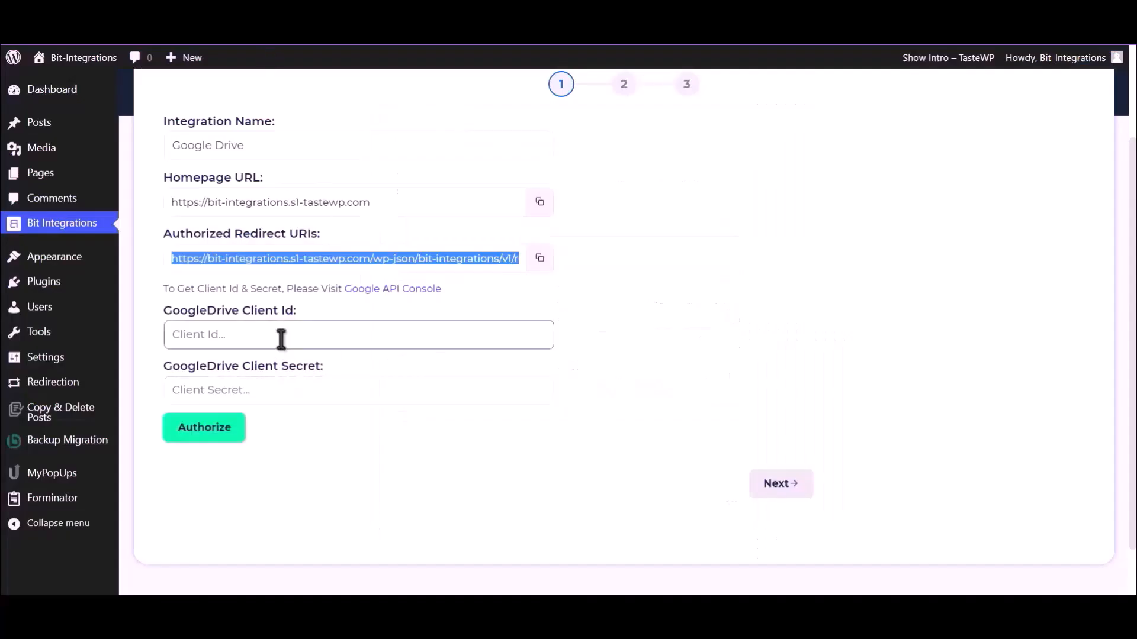
left_click(281, 339)
key("ctrl+v")
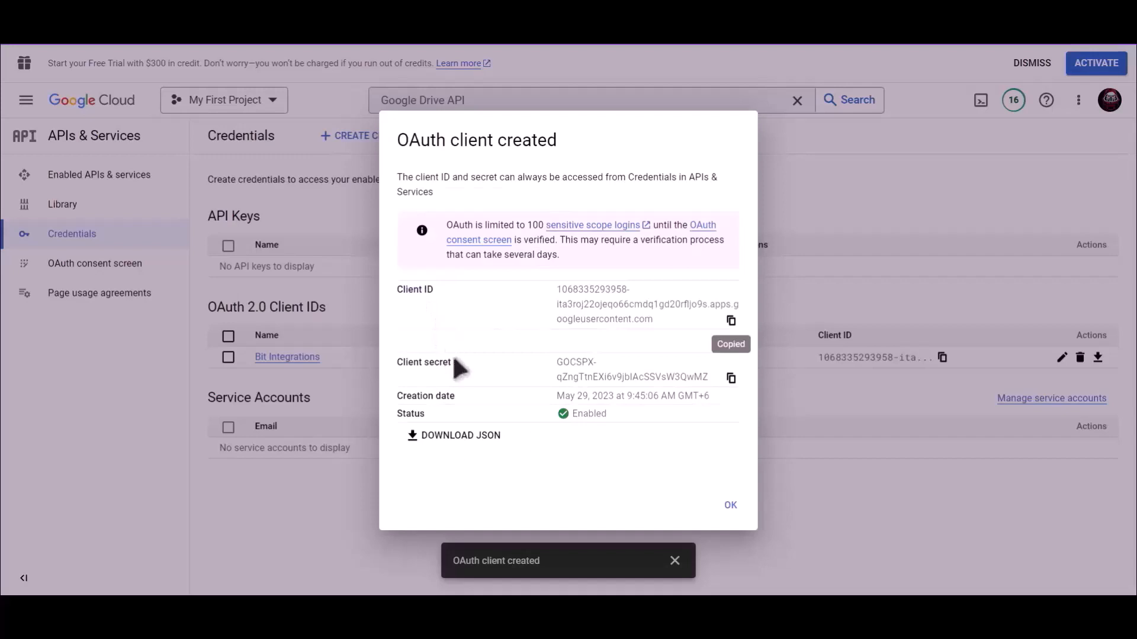
left_click_drag(454, 362, 397, 362)
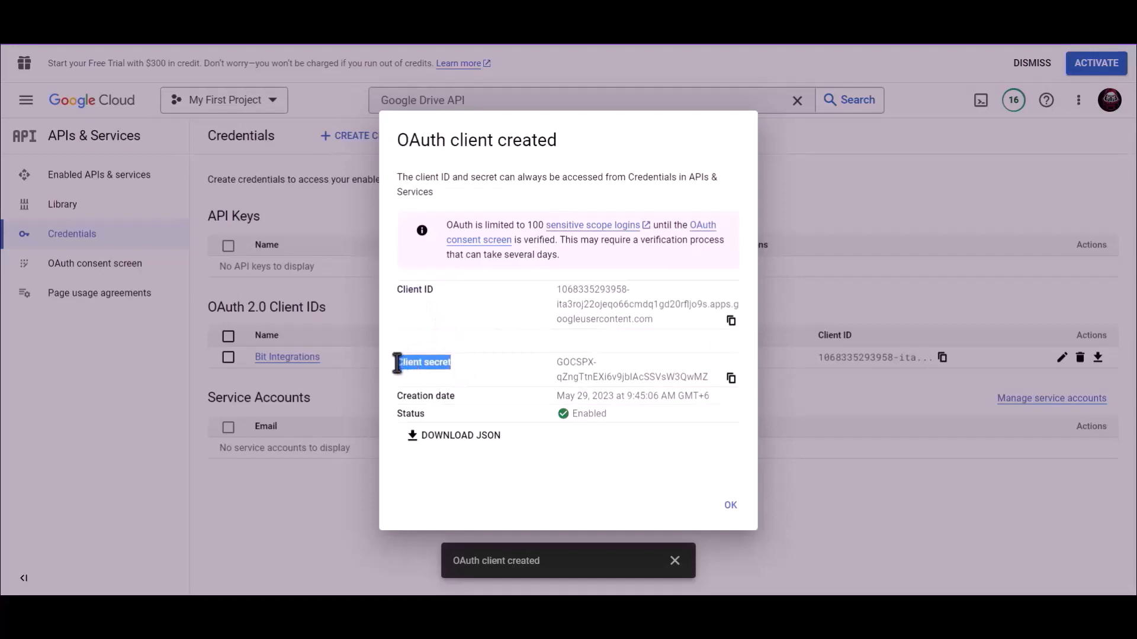
Copy the new client secret into the GoogleDrive Client Secret field
left_click(730, 379)
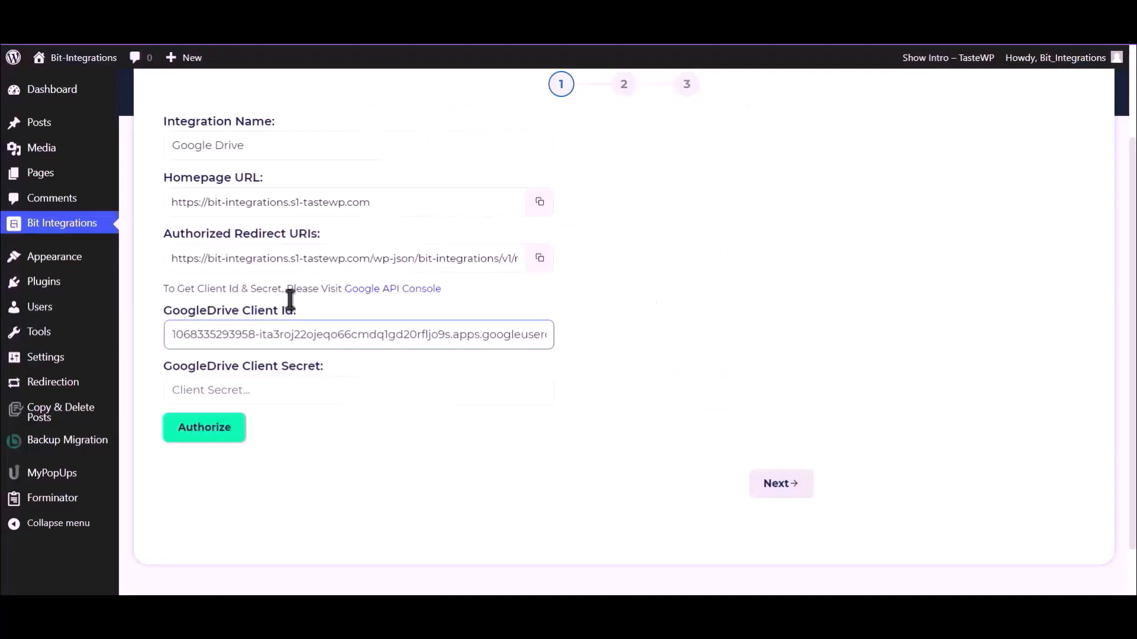
left_click(268, 393)
key("ctrl+v")
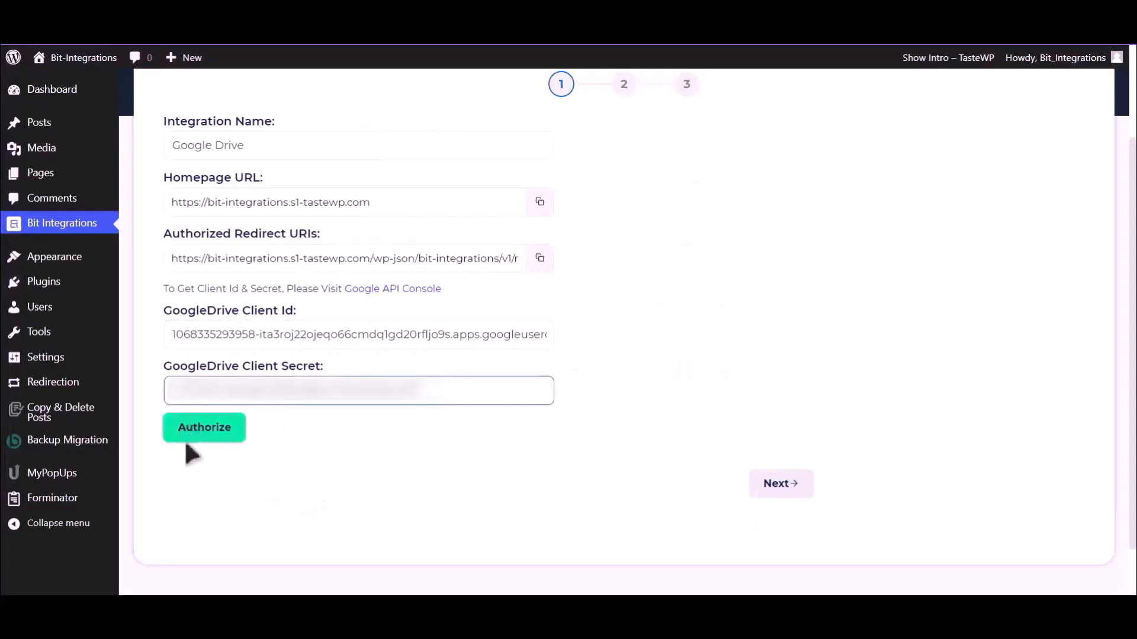
Authorize Google Drive with a Google account, bypassing the unverified-app warning and granting access
left_click(202, 436)
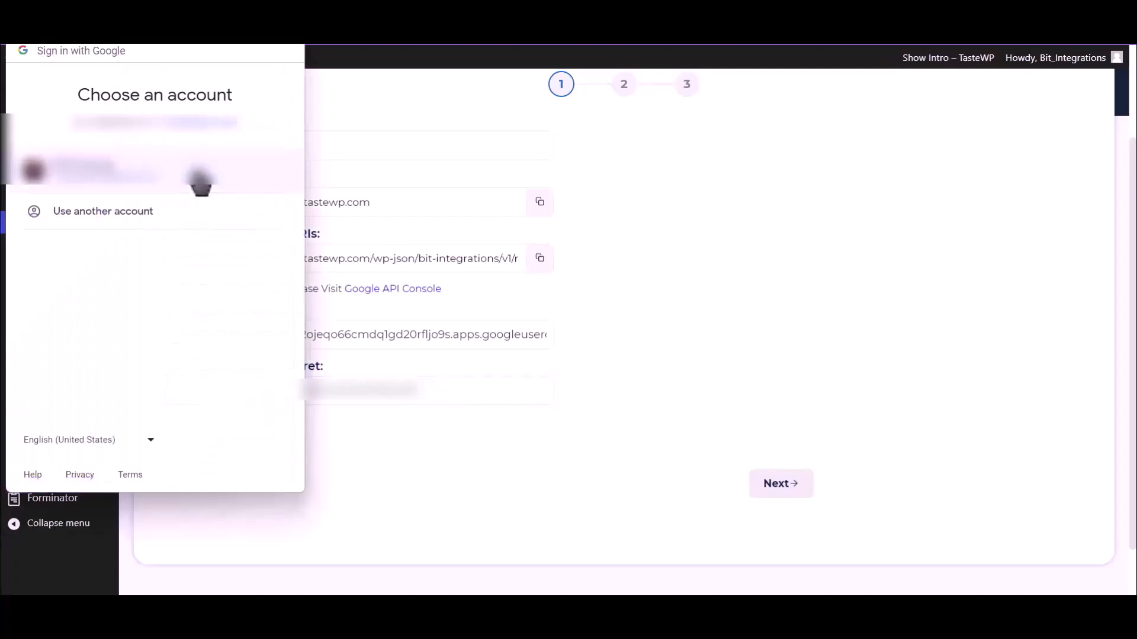
left_click(171, 184)
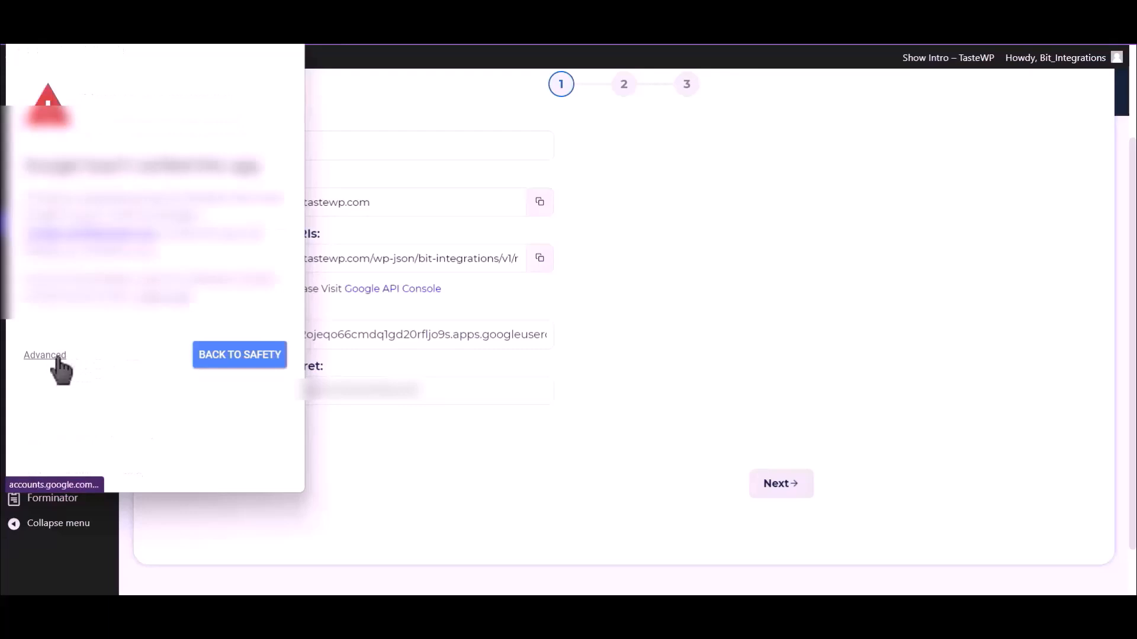
left_click(52, 356)
left_click(117, 462)
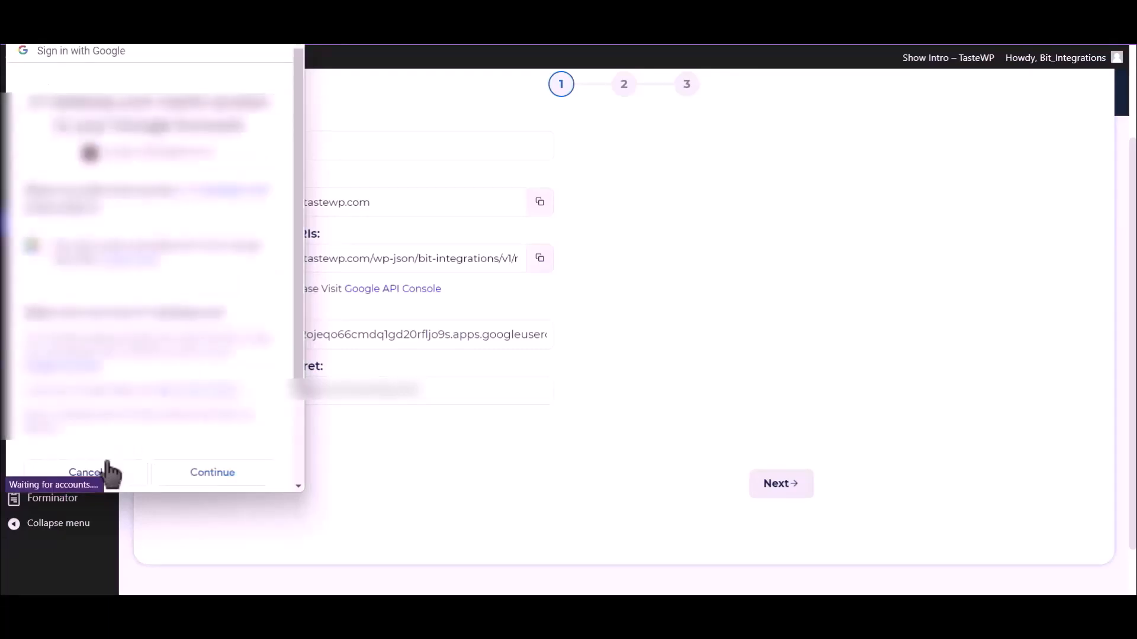
left_click(230, 476)
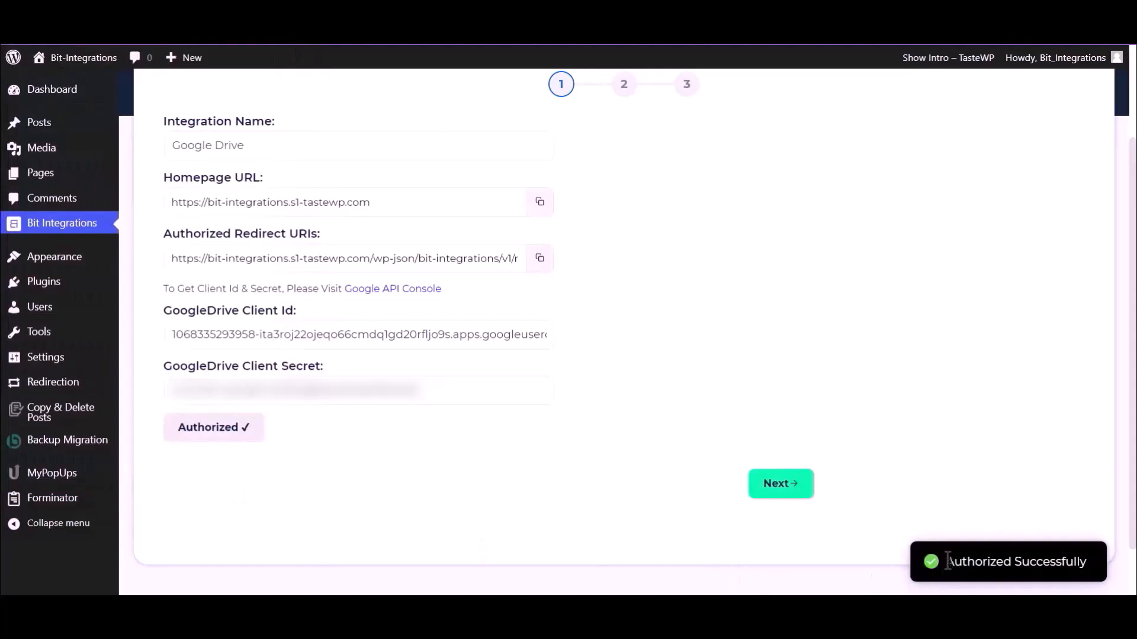
left_click_drag(947, 561, 1089, 572)
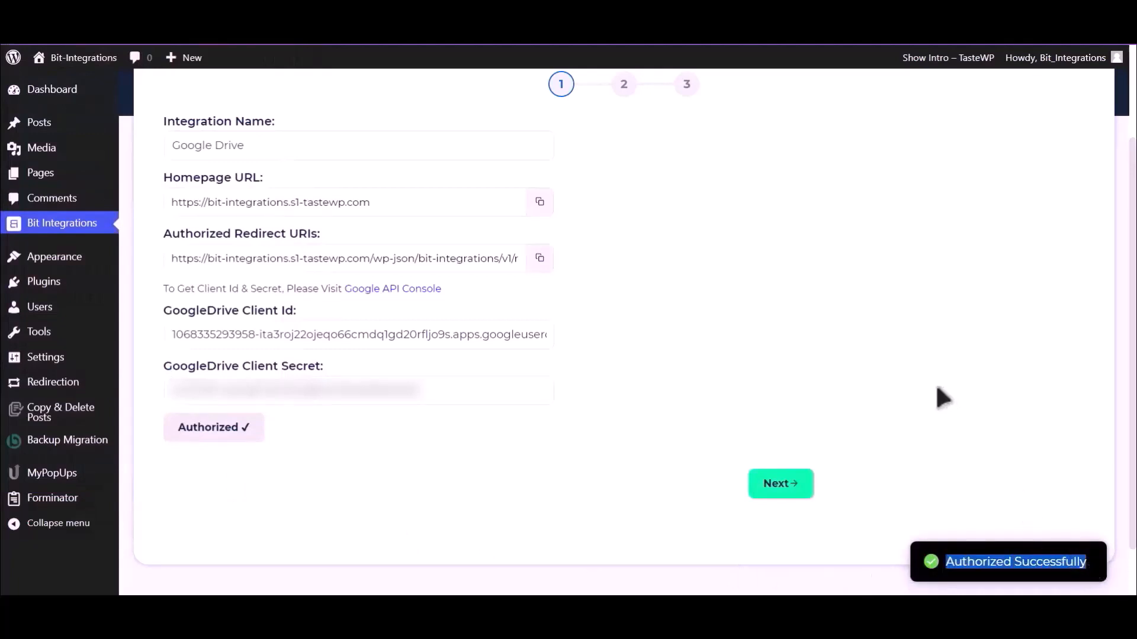
Map File Input 'Upload file-1' to the GoogleDrive folder 'Bit Integrations', then Finish & Save
left_click(786, 491)
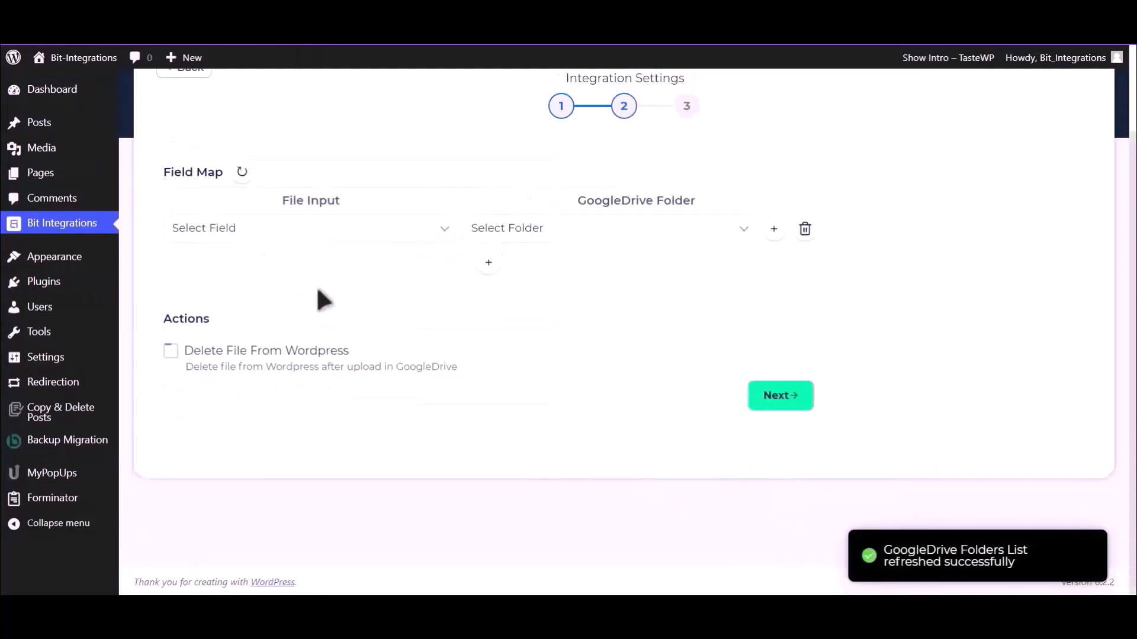
left_click(323, 237)
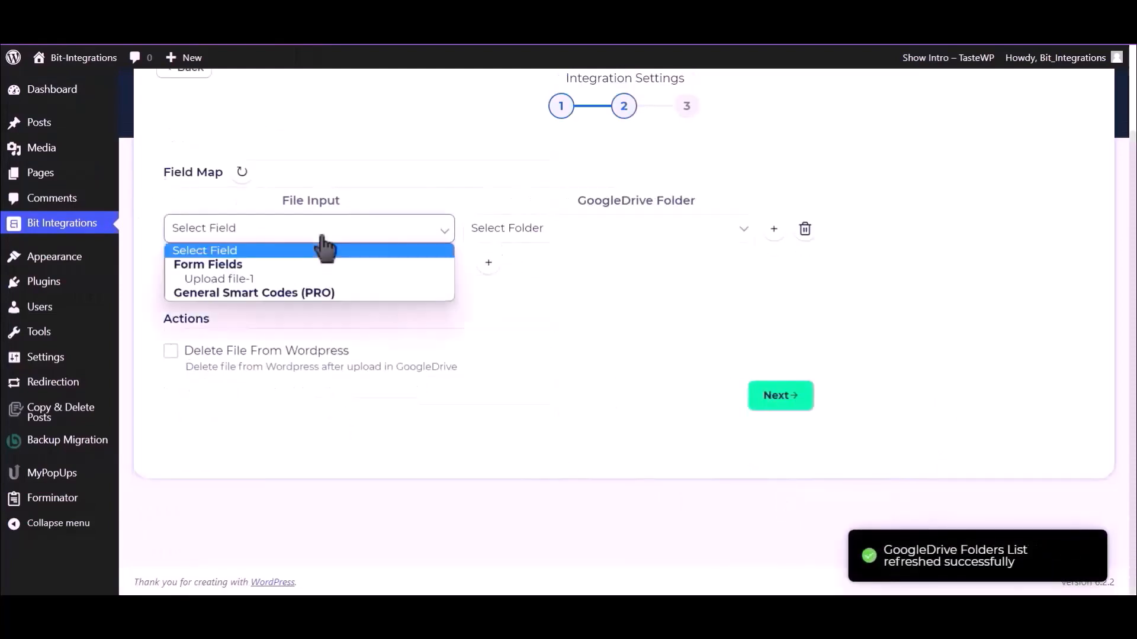
left_click(262, 279)
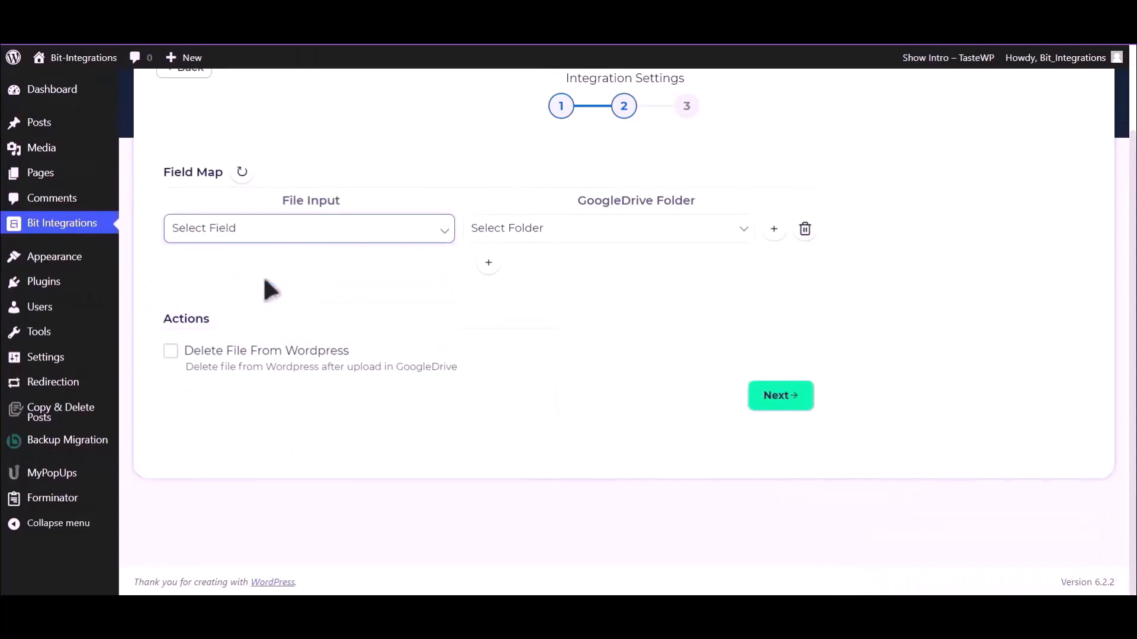
left_click(613, 235)
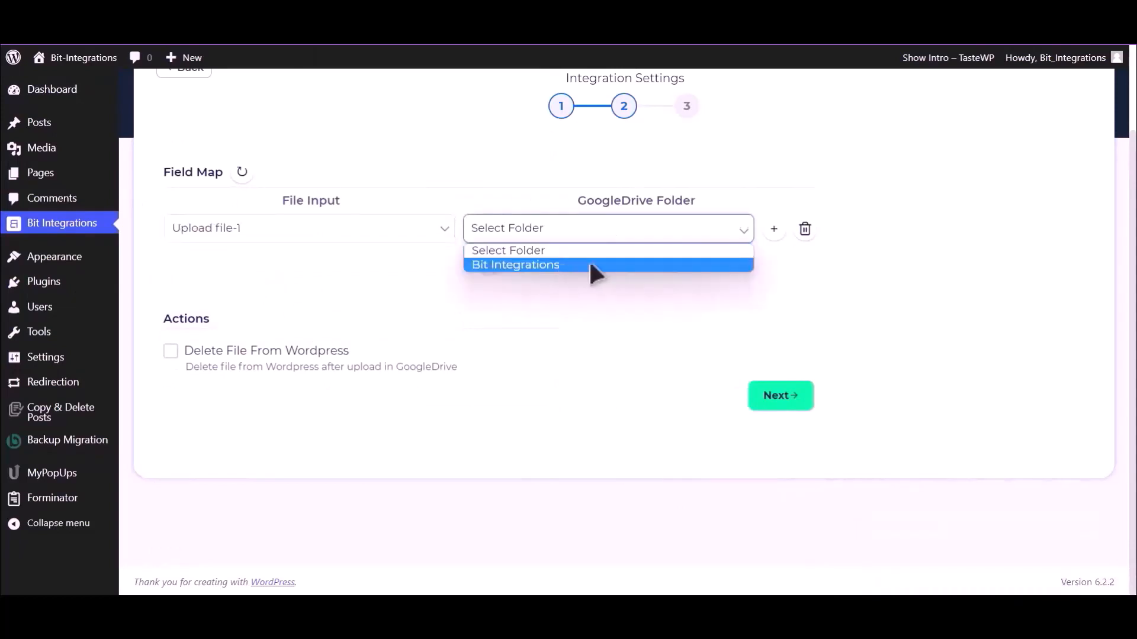
left_click(590, 265)
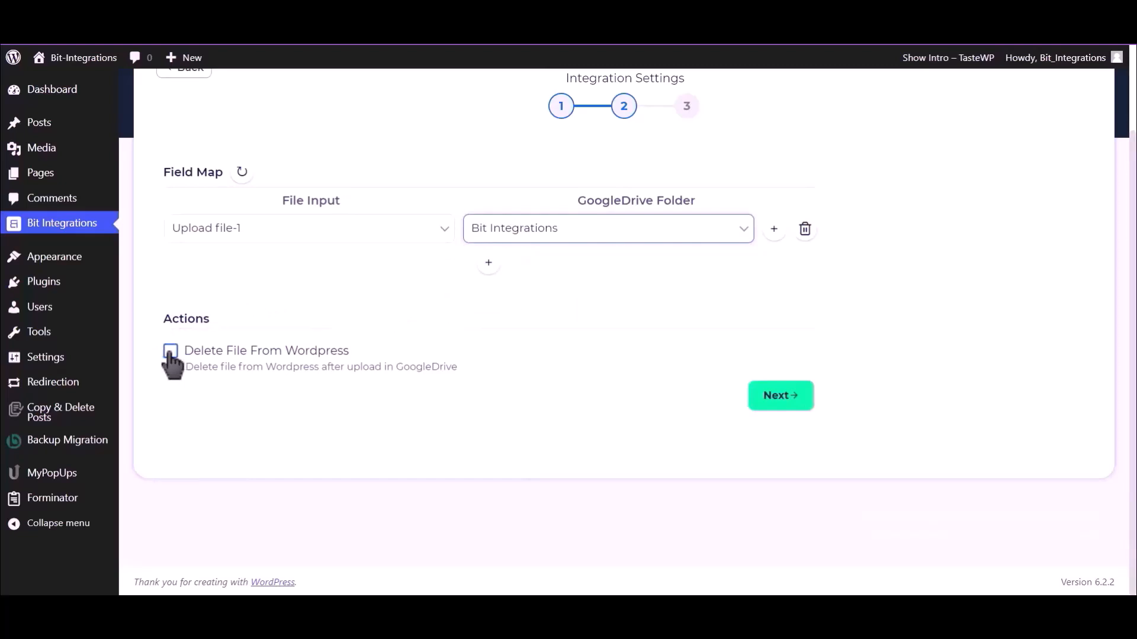
left_click(783, 396)
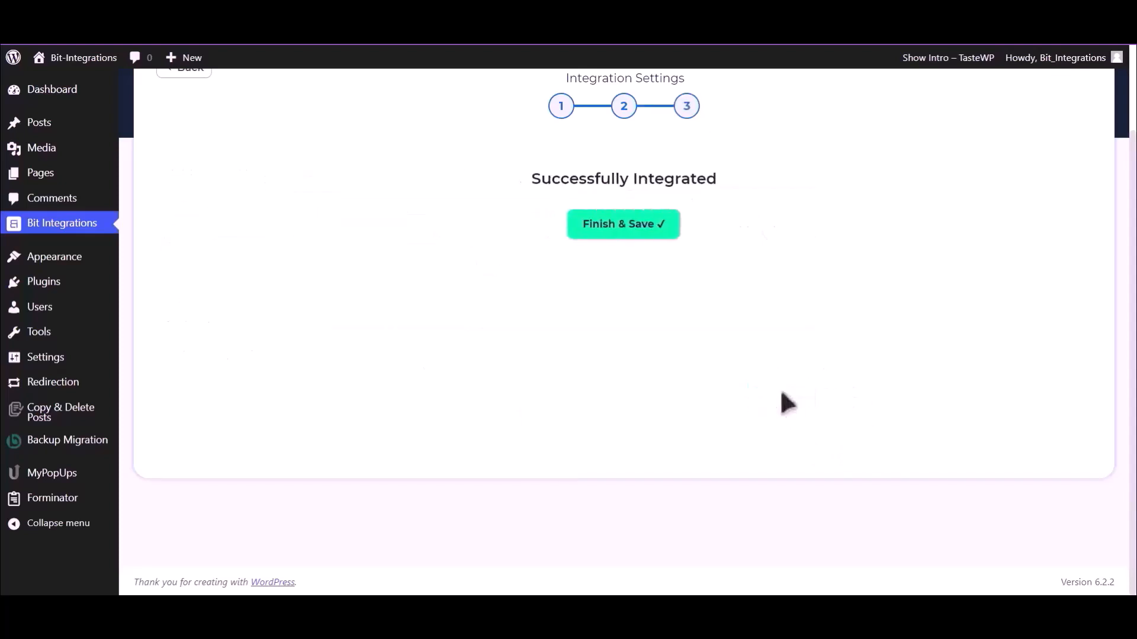
left_click(636, 232)
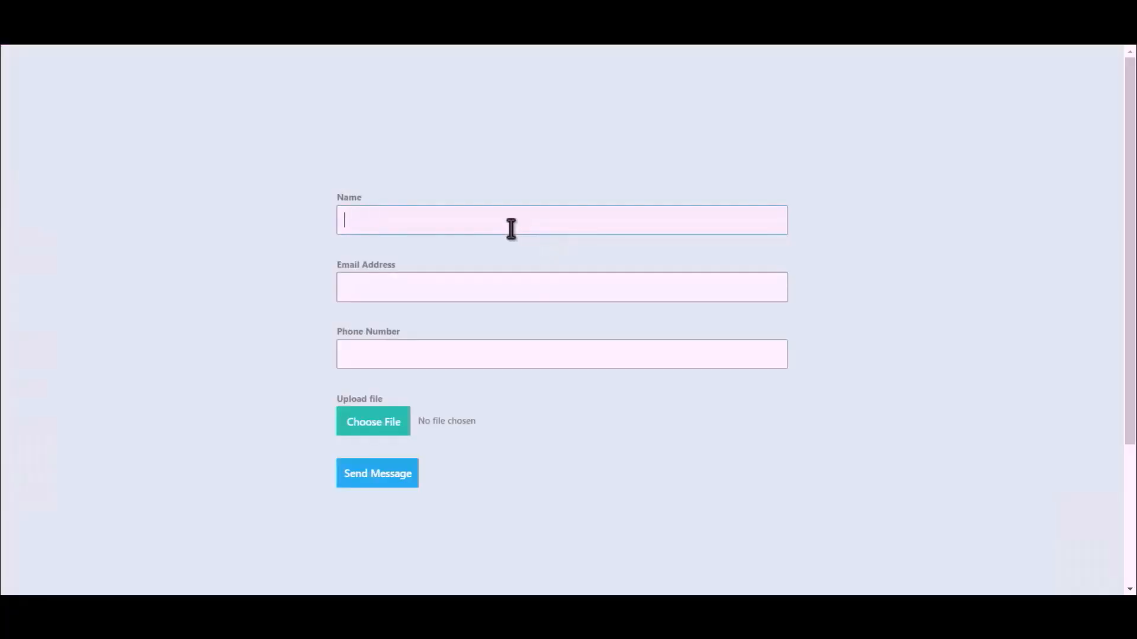
Fill the contact form's Name, Email Address and Phone Number fields with test values
type("Bit Integrations")
left_click(551, 284)
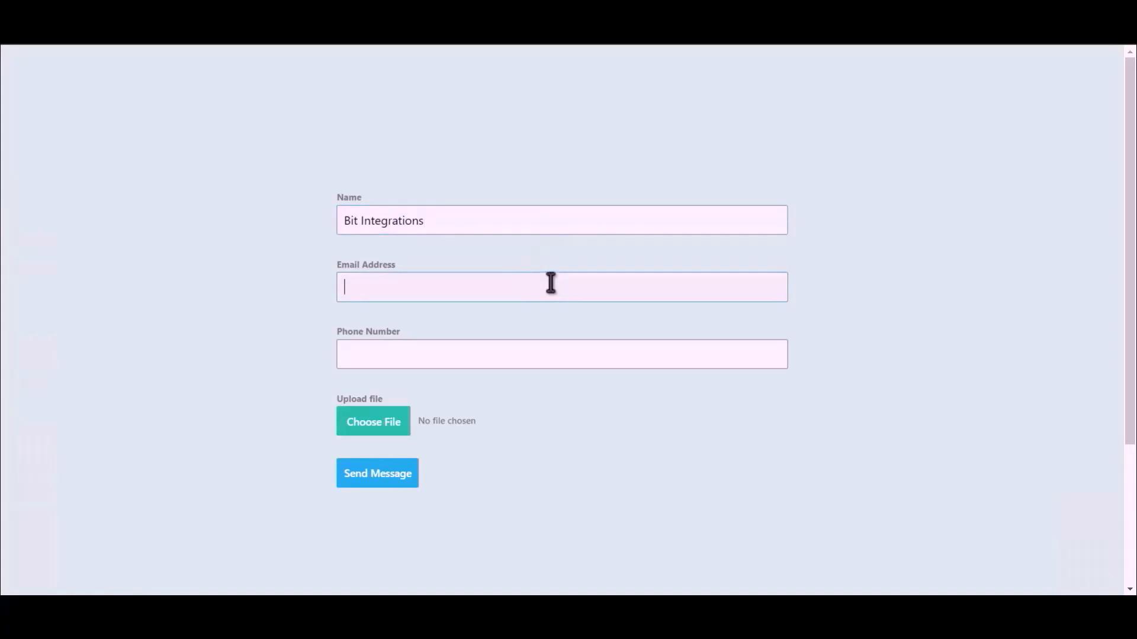
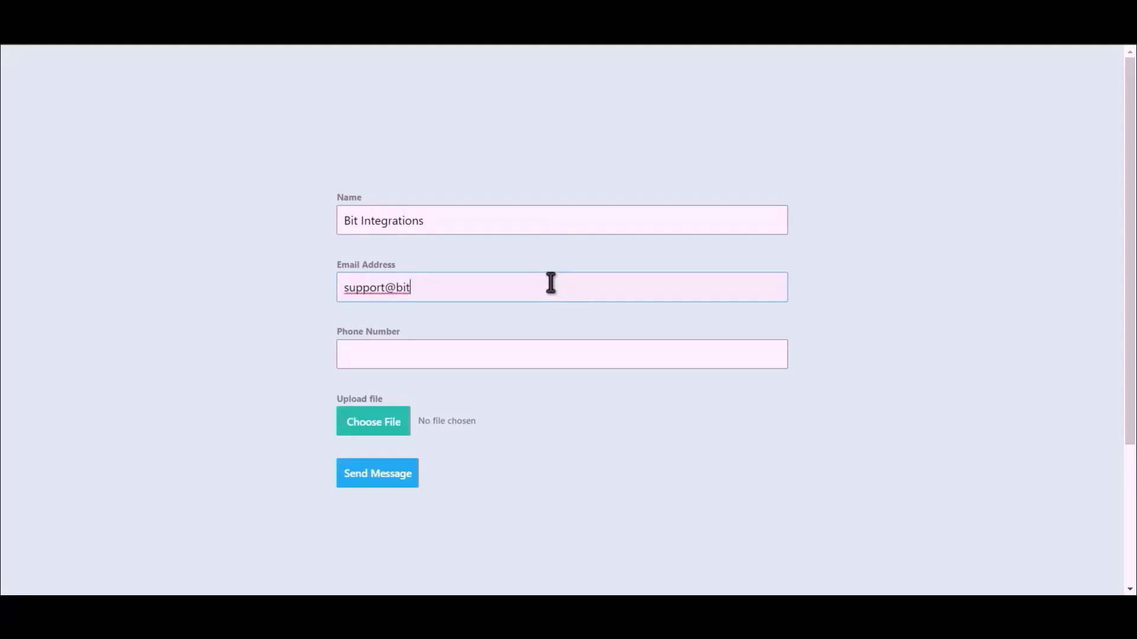
left_click(496, 357)
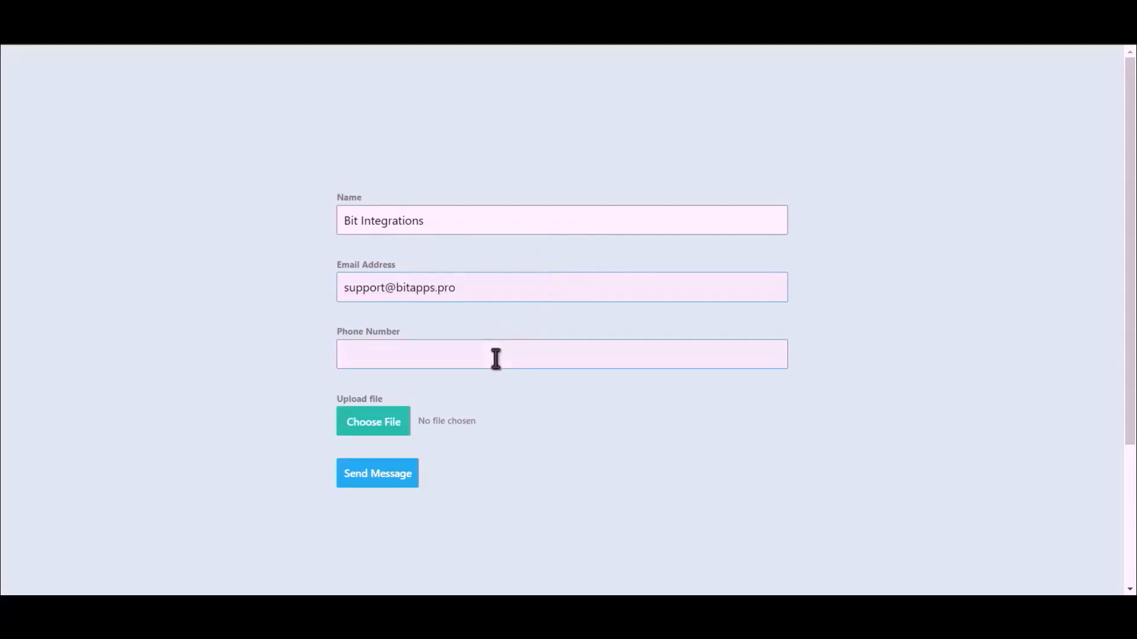
type("444555666")
Attach the Bit Integrations.png image and send the message
left_click(354, 432)
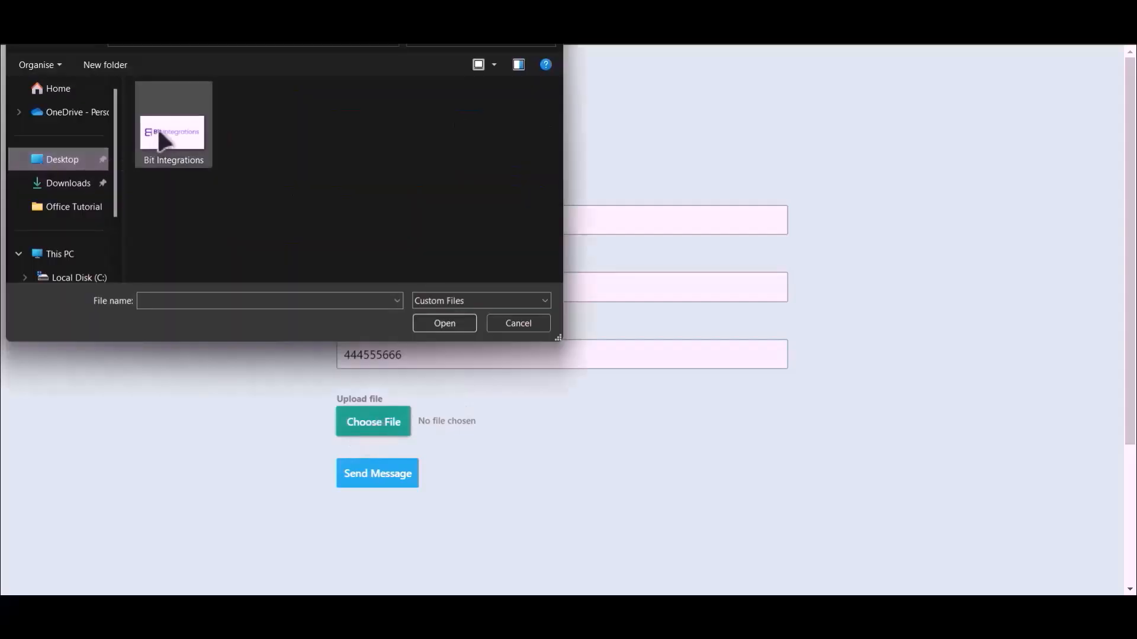
double_click(160, 129)
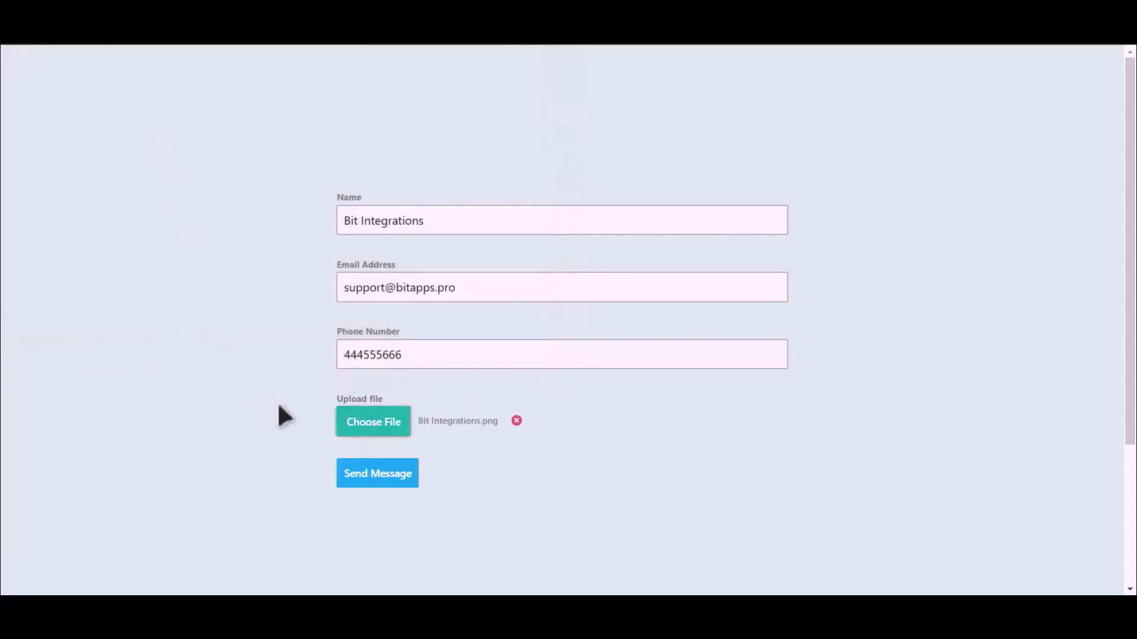
left_click(377, 477)
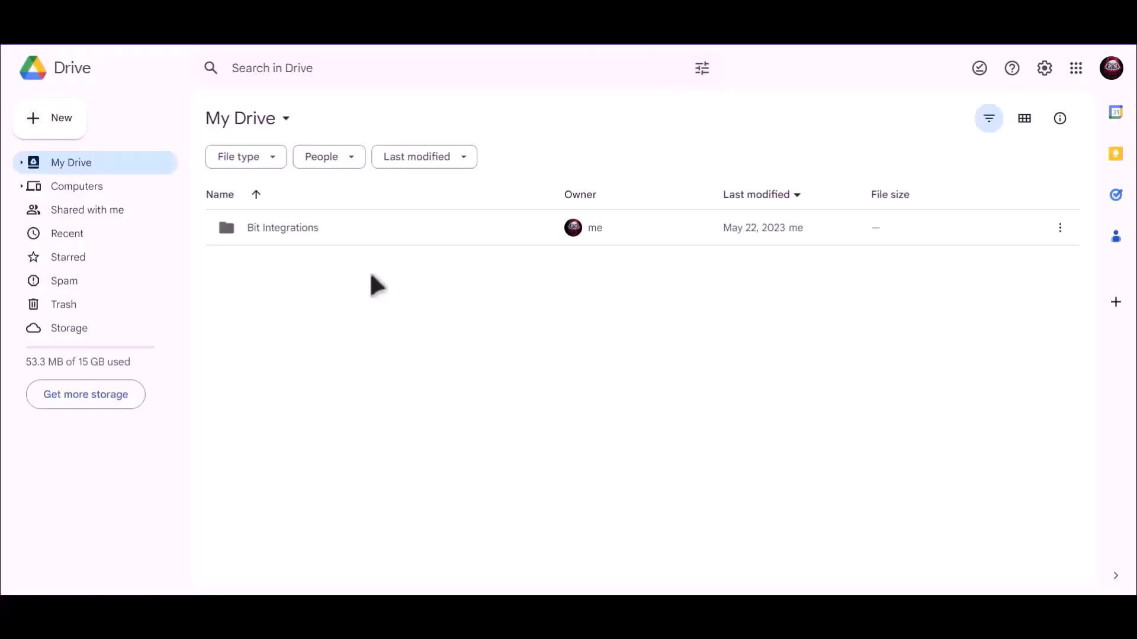
Open the Bit Integrations folder in My Drive to reveal 7qVS0zKMW7AP-Bit-Integrations.png
left_click(265, 230)
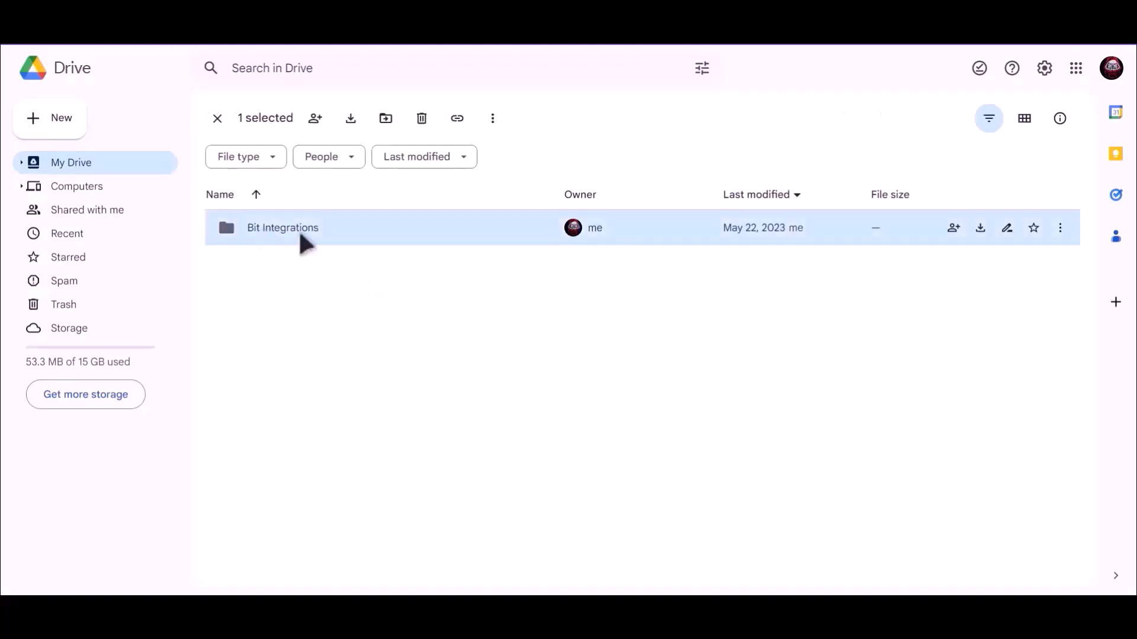
key("Return")
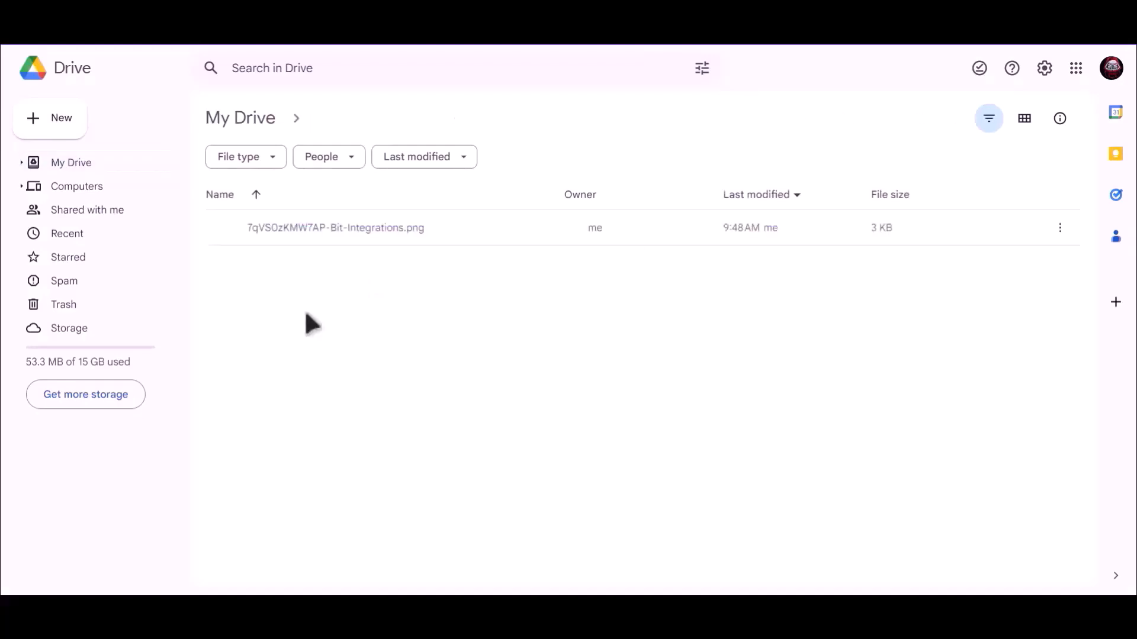